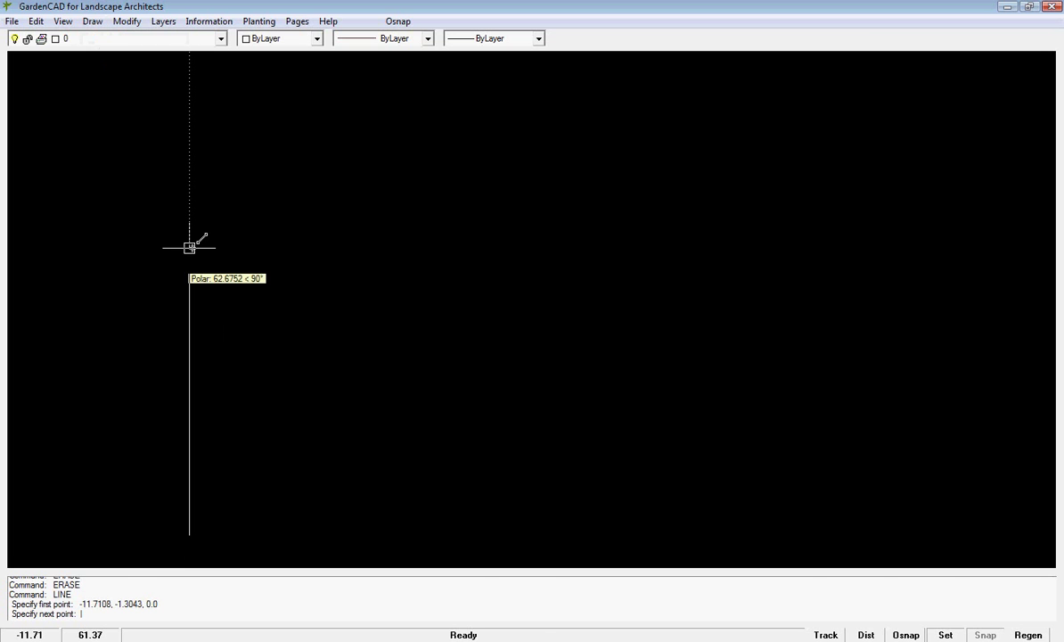
Continue the line as an open outline through about (-11.7, 61.4), (17.5, 90.6), (112.3, 90.6) and (112.3, -0.7)
{"action": "left_click", "coordinate": [189, 247]}
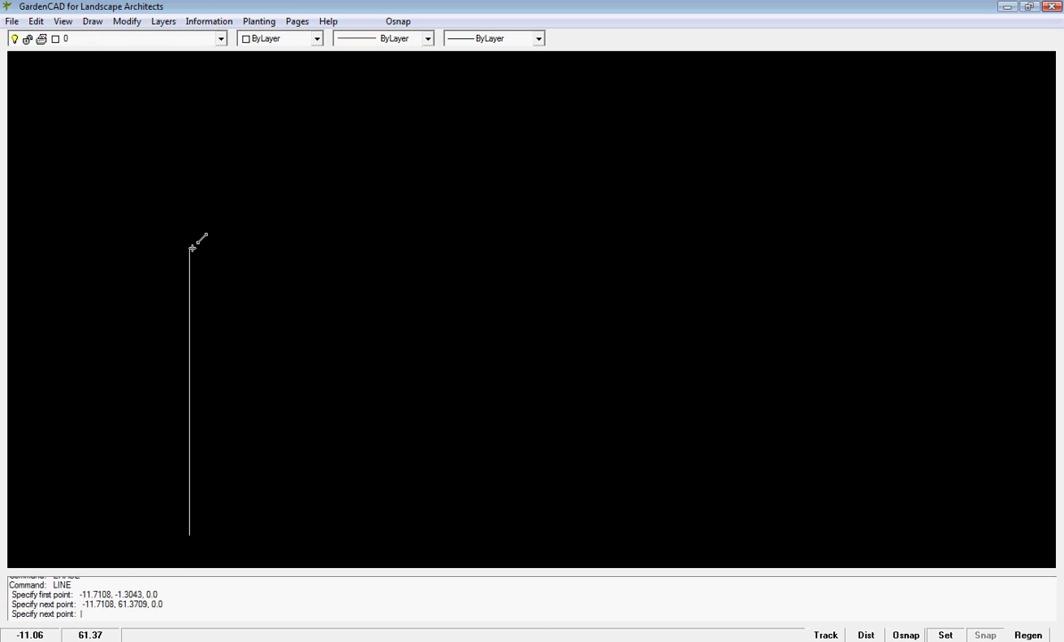
{"action": "left_click", "coordinate": [323, 114]}
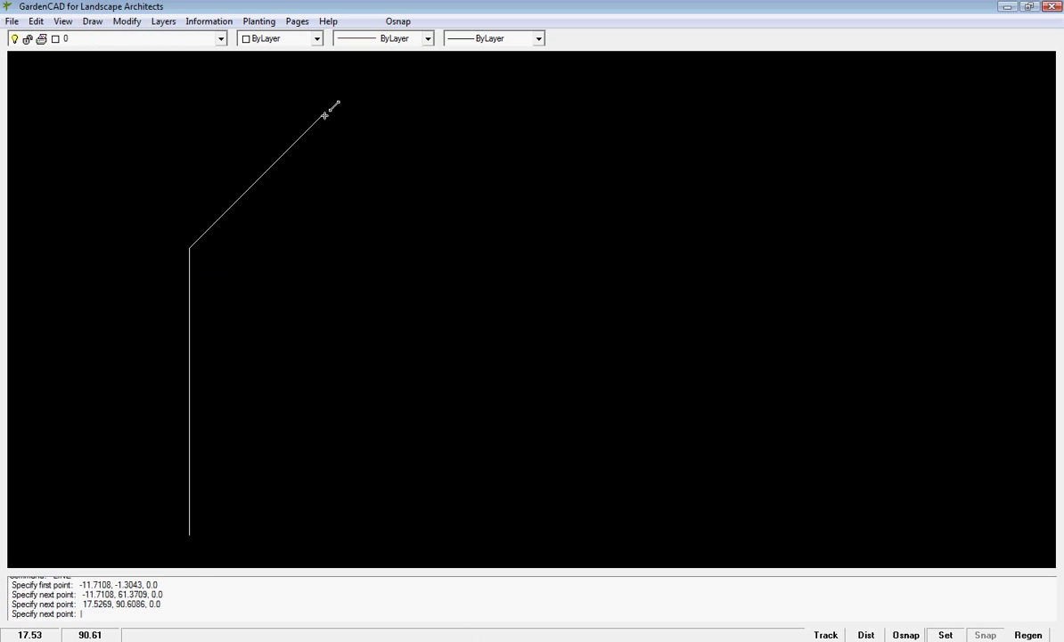
{"action": "left_click", "coordinate": [756, 114]}
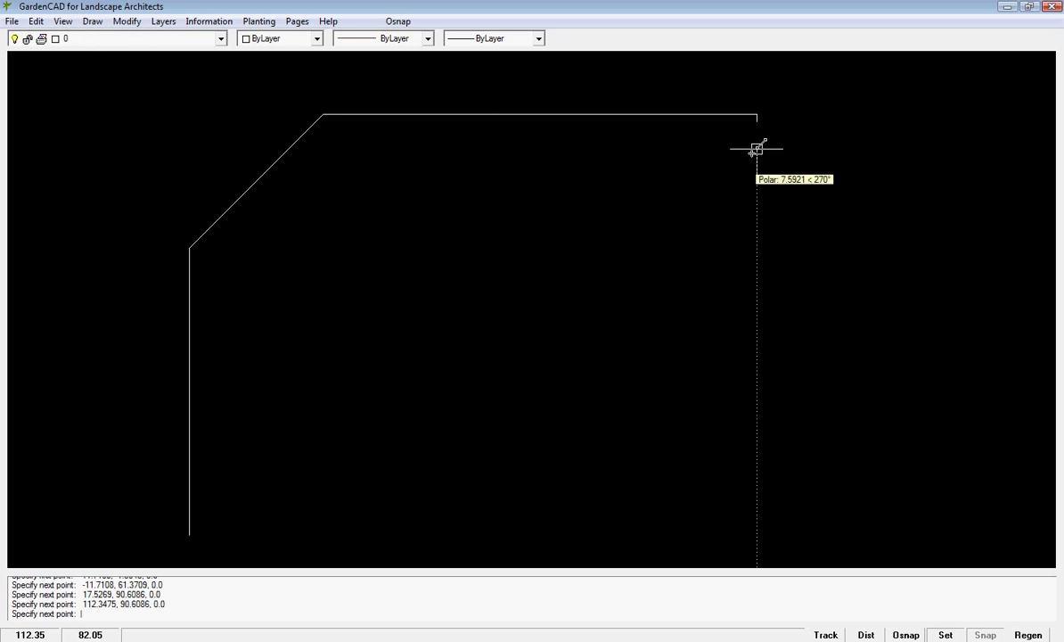
{"action": "left_click", "coordinate": [757, 529]}
{"action": "key", "text": "Return"}
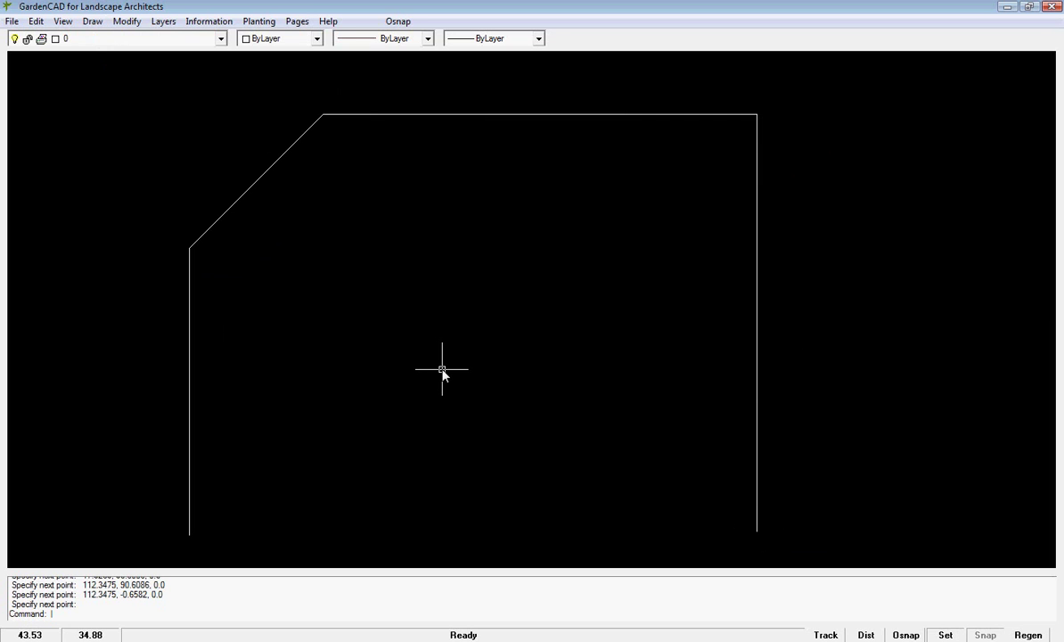
Draw a circle of radius about 5.8 centred near (-1.2, 15.5), inside the outline's lower-left area
{"action": "left_click", "coordinate": [92, 21]}
{"action": "mouse_move", "coordinate": [169, 92]}
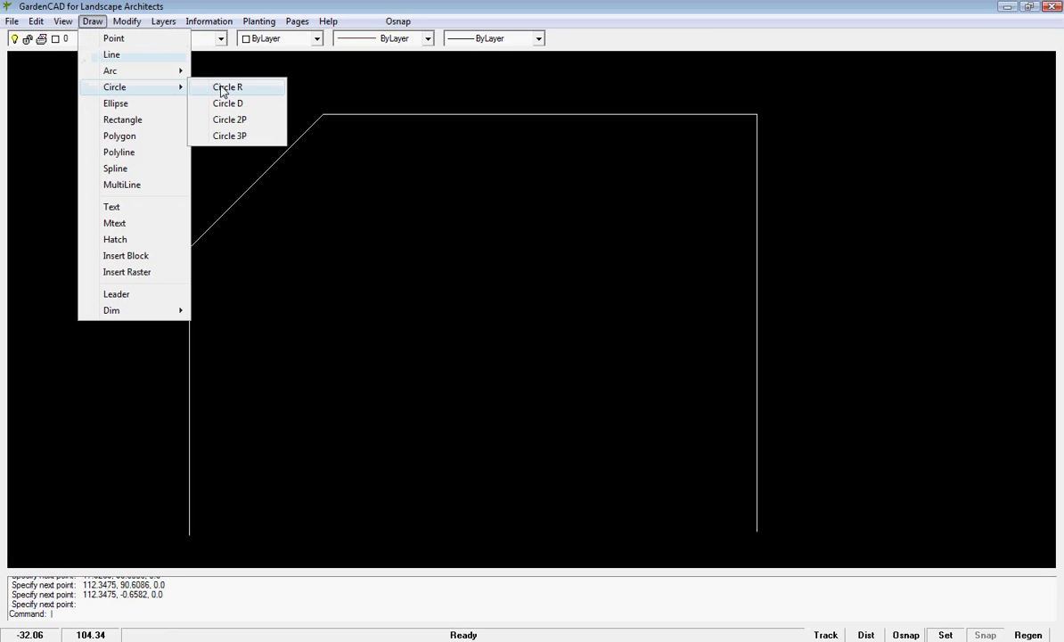
{"action": "left_click", "coordinate": [228, 87]}
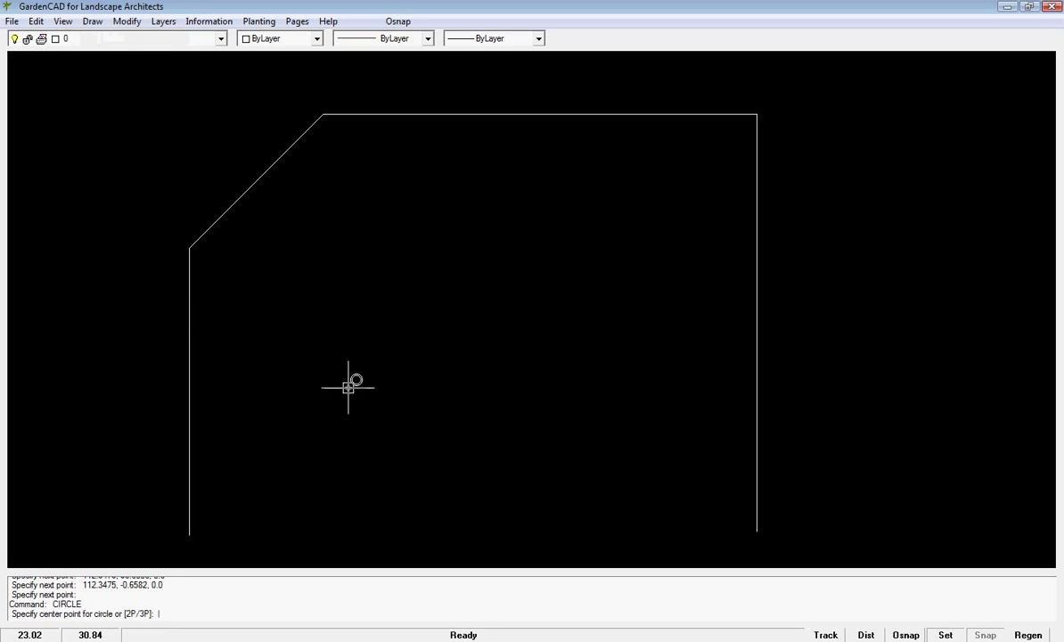
{"action": "left_click", "coordinate": [237, 458]}
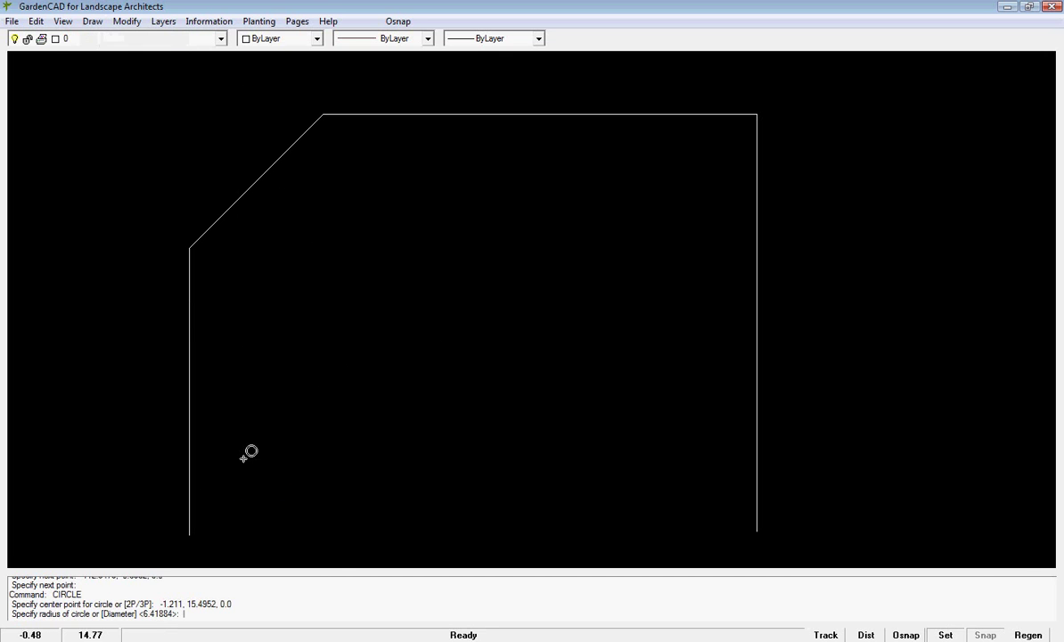
{"action": "left_click", "coordinate": [263, 465]}
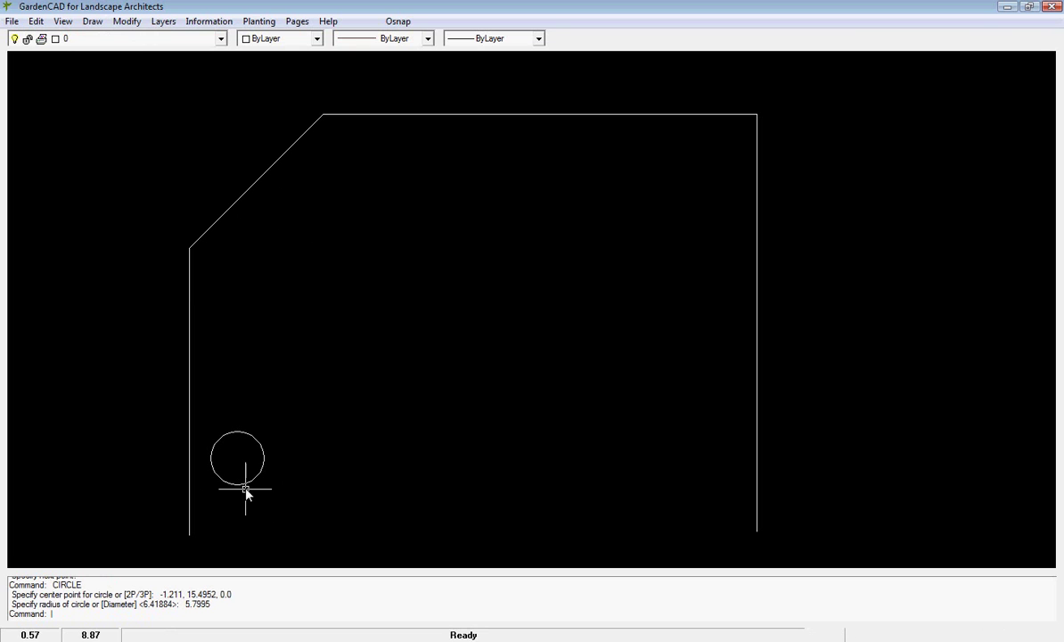
Draw a line from the circle's centre to about (4.2, 19.4), just beyond its upper-right edge
{"action": "scroll", "coordinate": [237, 467], "scroll_direction": "up", "scroll_amount": 2}
{"action": "scroll", "coordinate": [237, 466], "scroll_direction": "up", "scroll_amount": 3}
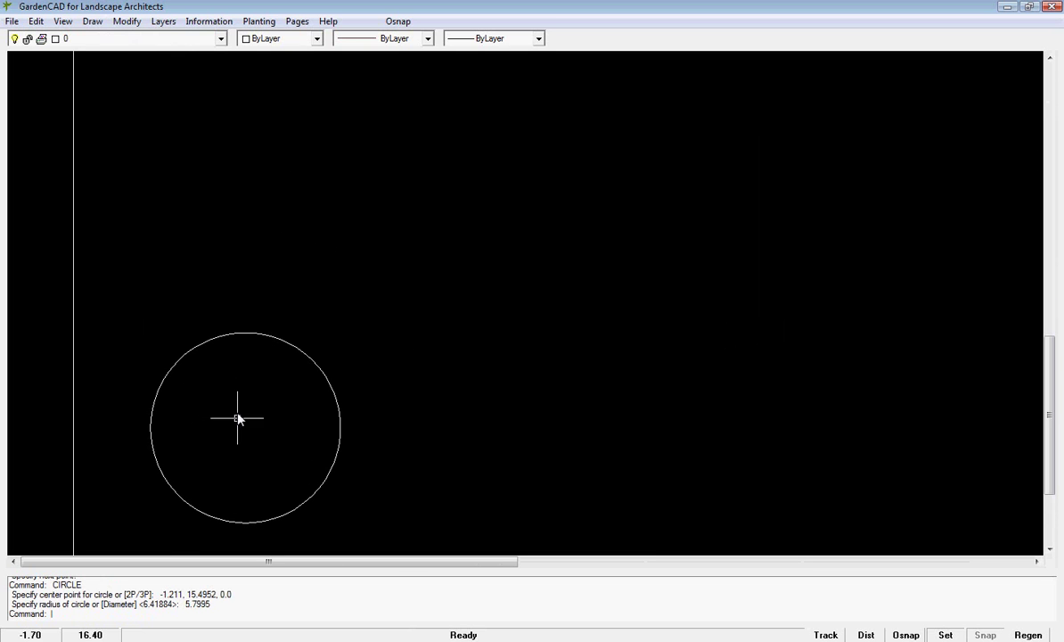
{"action": "left_click", "coordinate": [91, 22]}
{"action": "left_click", "coordinate": [105, 55]}
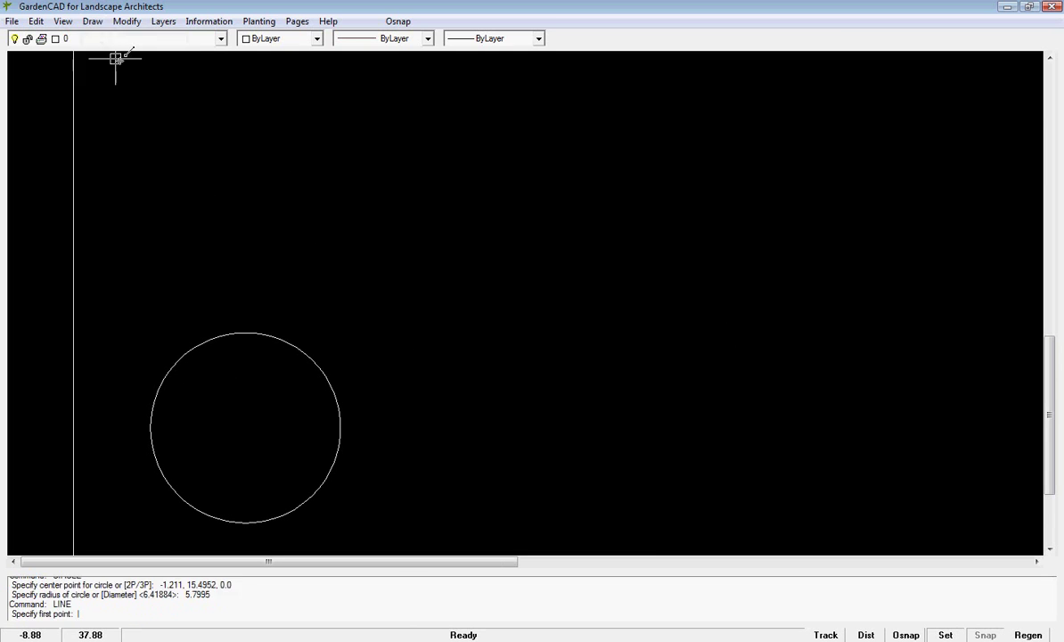
{"action": "left_click", "coordinate": [246, 429]}
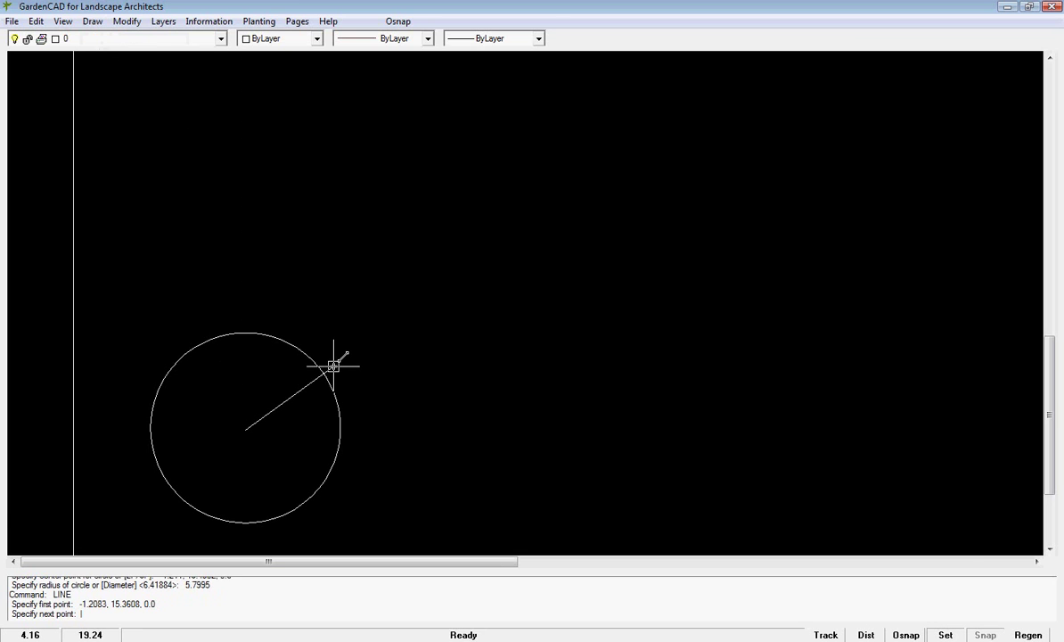
{"action": "left_click", "coordinate": [334, 364]}
{"action": "key", "text": "Return"}
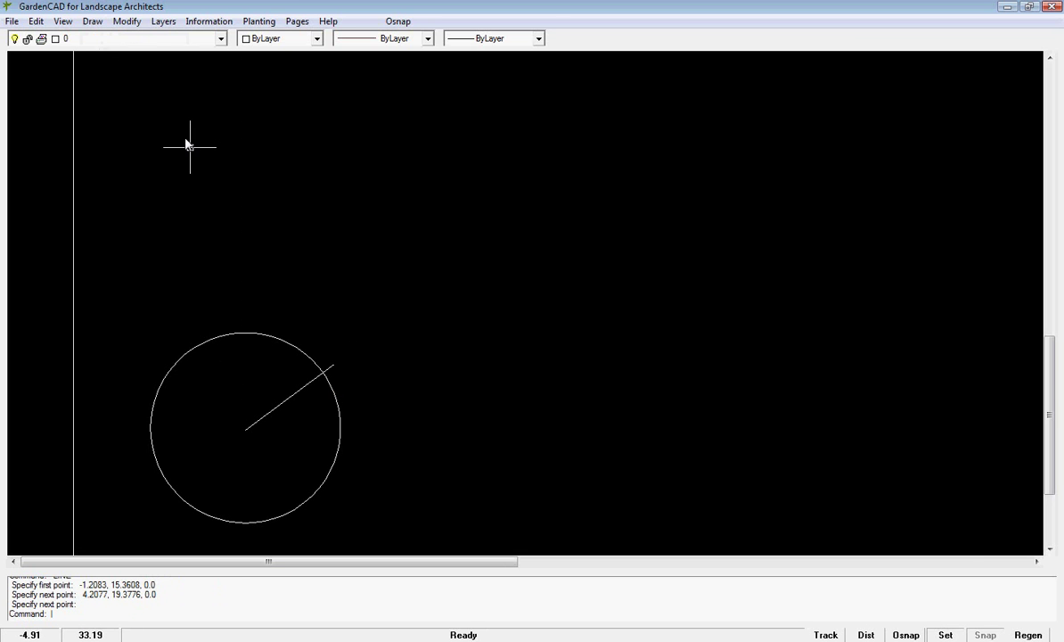
Draw a second line from the circle's centre to about (4.7, 18.7), slightly below the first one
{"action": "left_click", "coordinate": [92, 21]}
{"action": "left_click", "coordinate": [105, 56]}
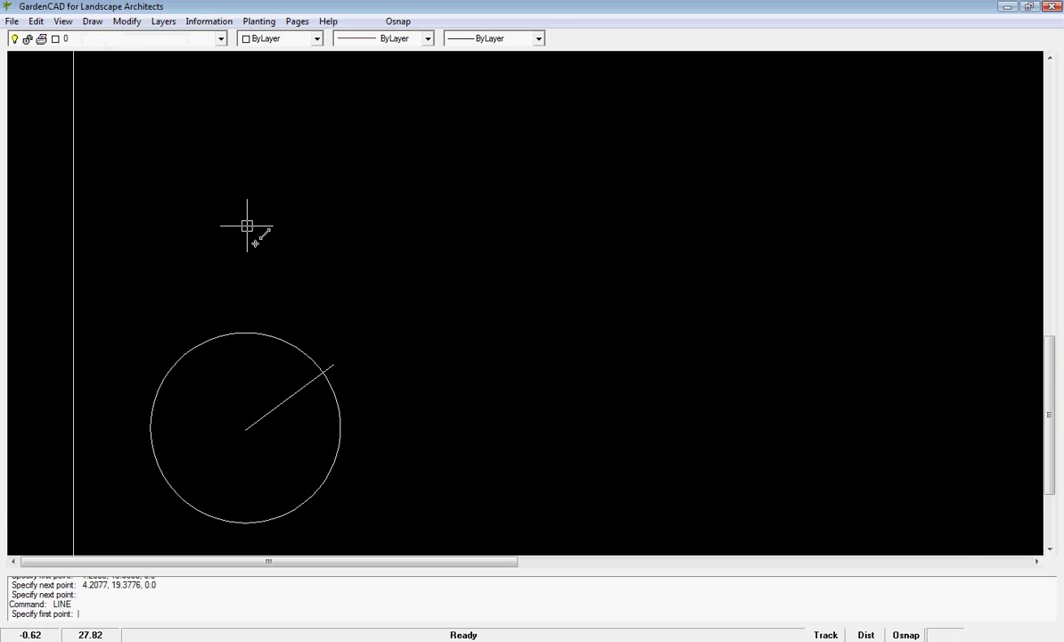
{"action": "left_click", "coordinate": [246, 430]}
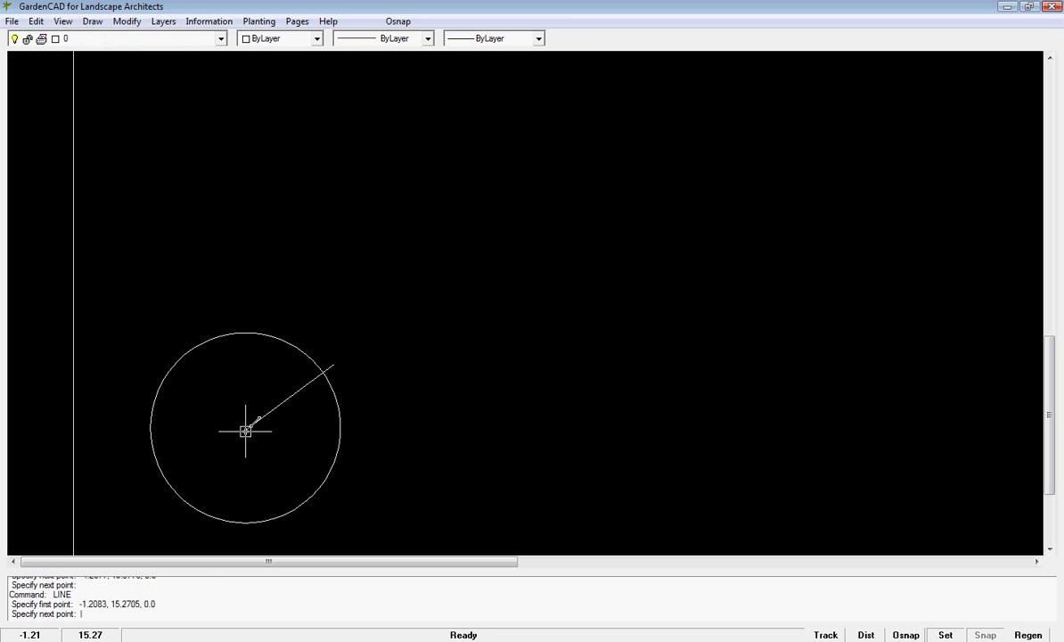
{"action": "left_click", "coordinate": [341, 375]}
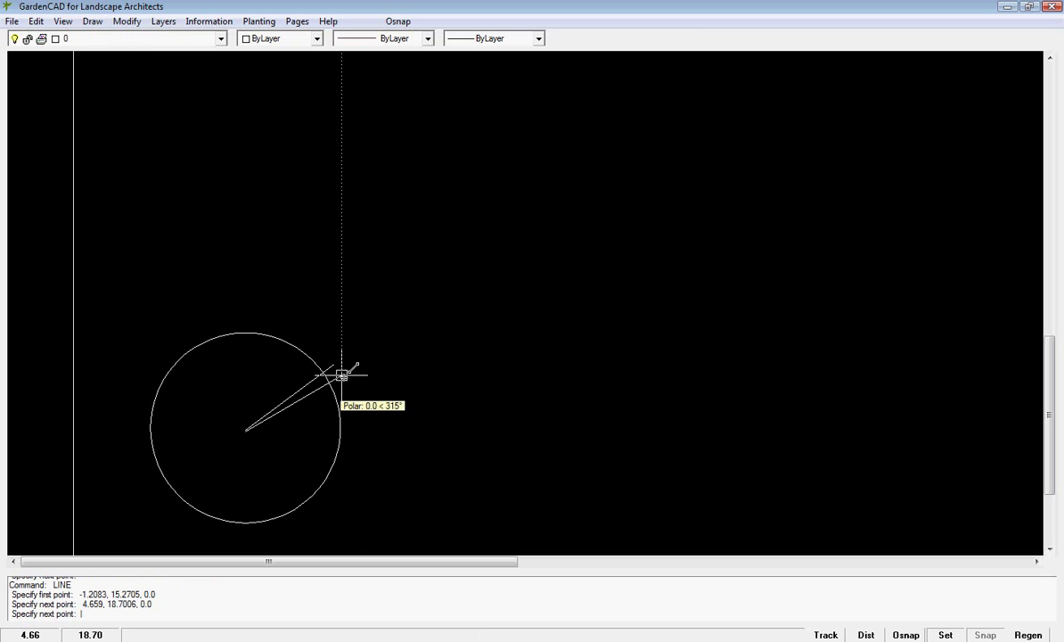
{"action": "key", "text": "Return"}
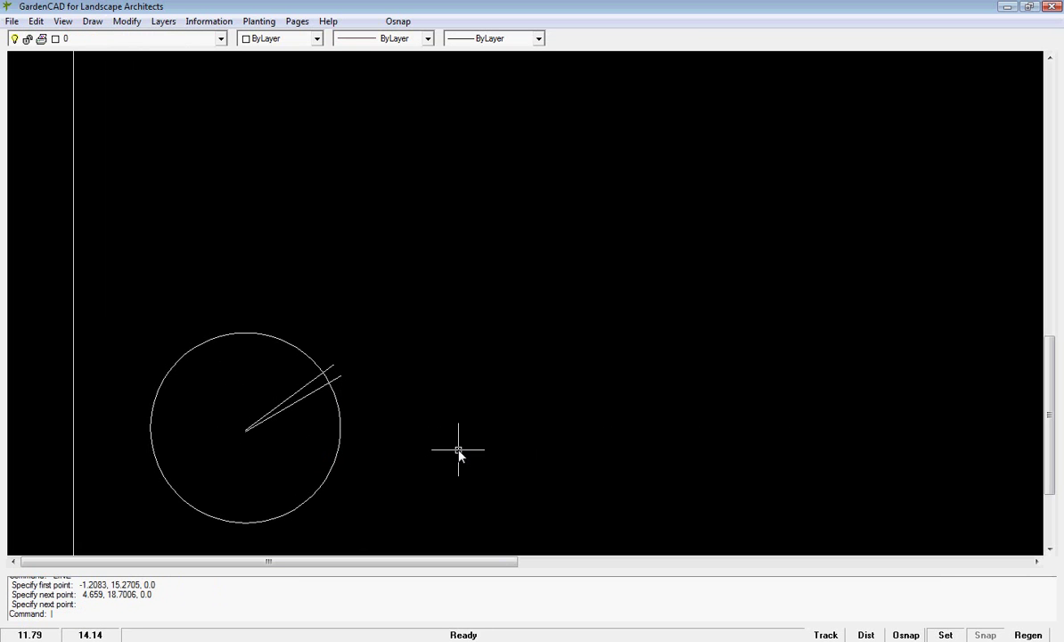
Start a block definition named plant01 from the circle and its two lines, with the base point at the circle's centre
{"action": "left_click", "coordinate": [104, 286]}
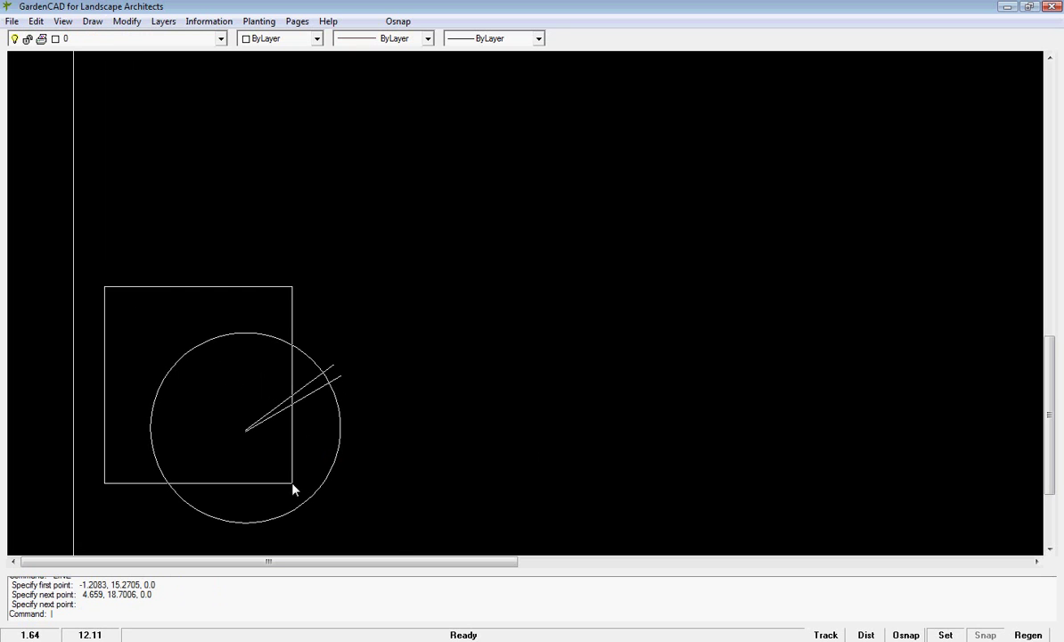
{"action": "left_click", "coordinate": [392, 544]}
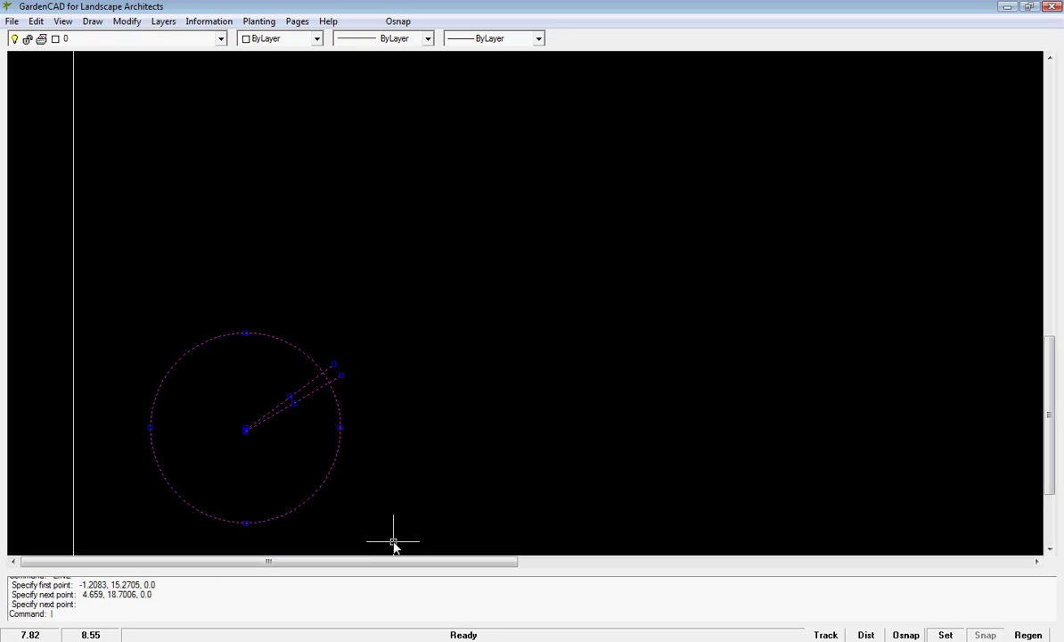
{"action": "right_click", "coordinate": [345, 472]}
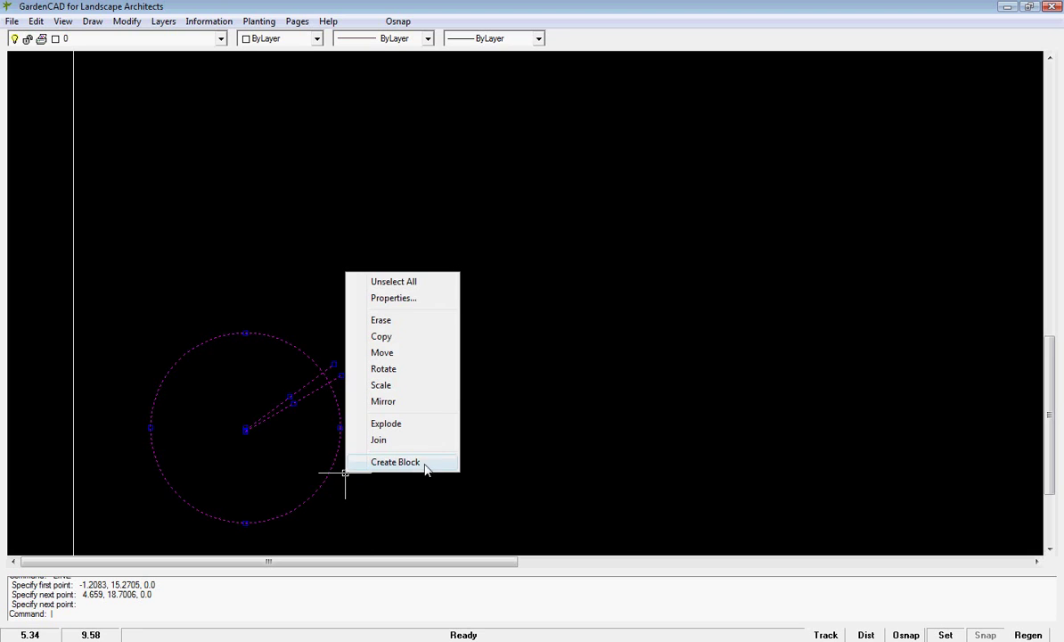
{"action": "left_click", "coordinate": [395, 462]}
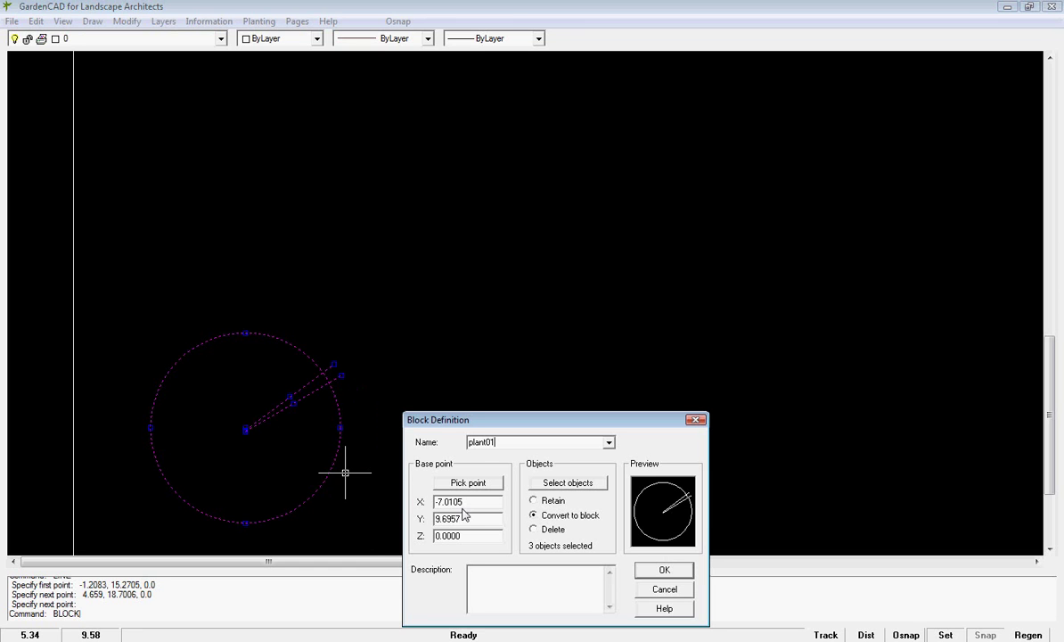
{"action": "left_click", "coordinate": [534, 575]}
{"action": "left_click", "coordinate": [468, 483]}
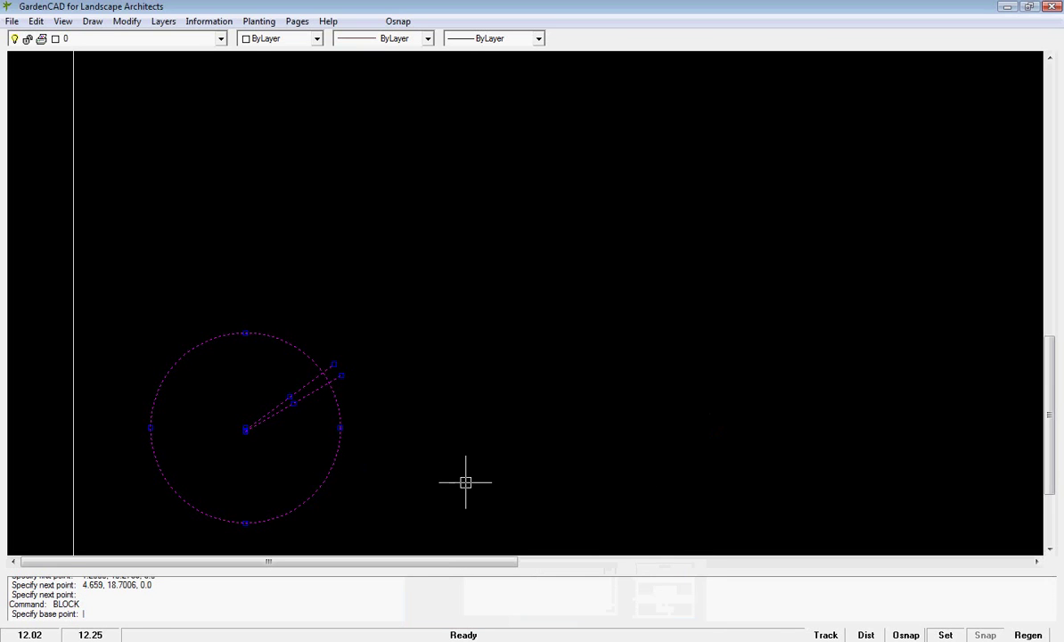
{"action": "left_click", "coordinate": [245, 428]}
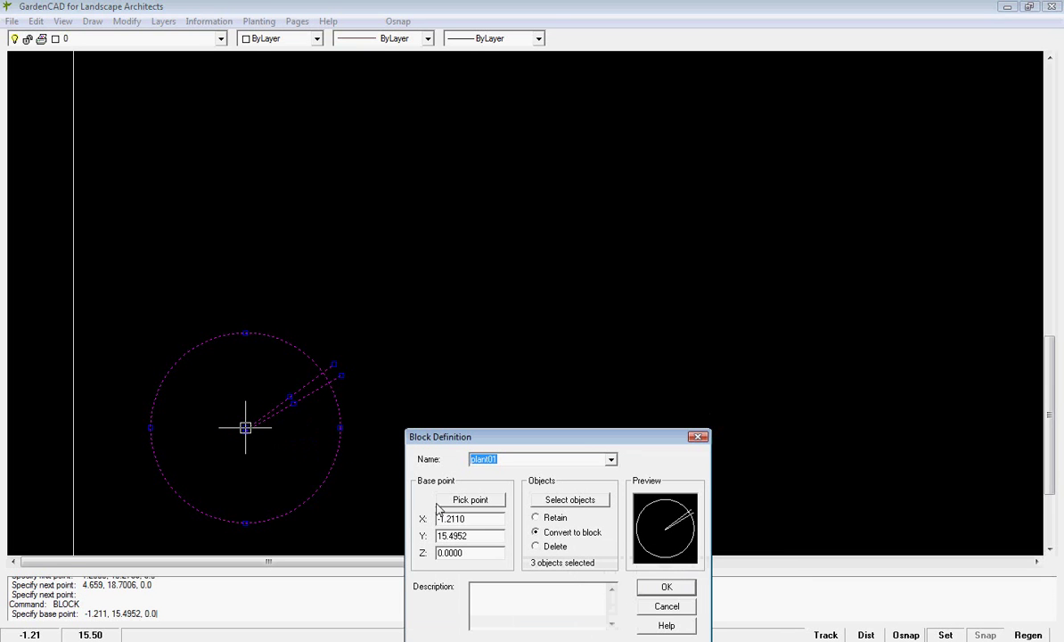
Enter plant01 as the block description, redefine the existing block of that name, and check that the symbol selects as one object
{"action": "left_click", "coordinate": [494, 595]}
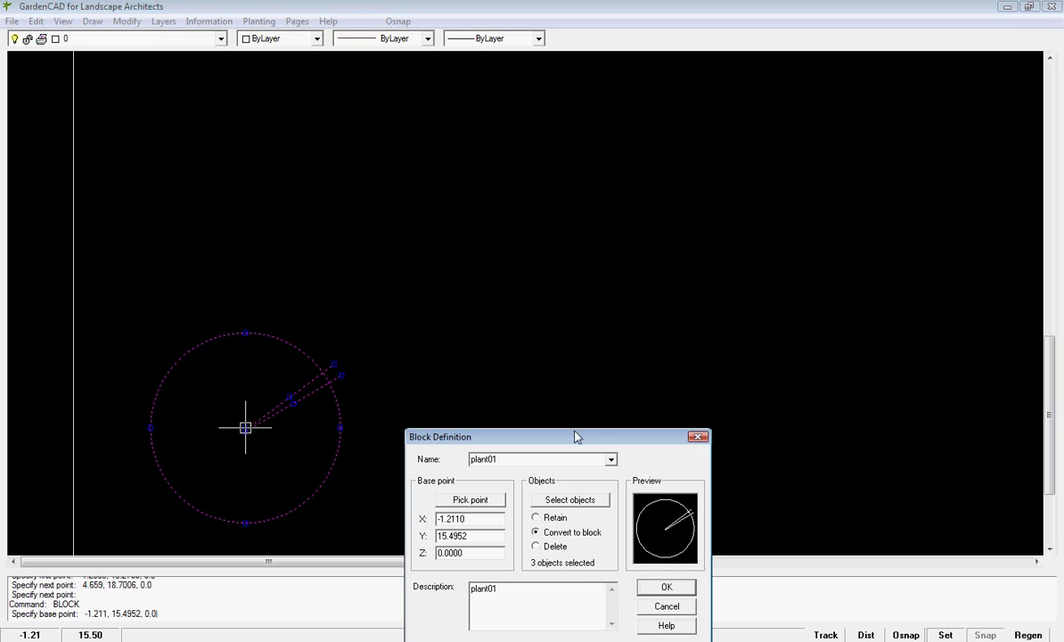
{"action": "left_click_drag", "start_coordinate": [592, 444], "coordinate": [600, 279]}
{"action": "left_click", "coordinate": [676, 424]}
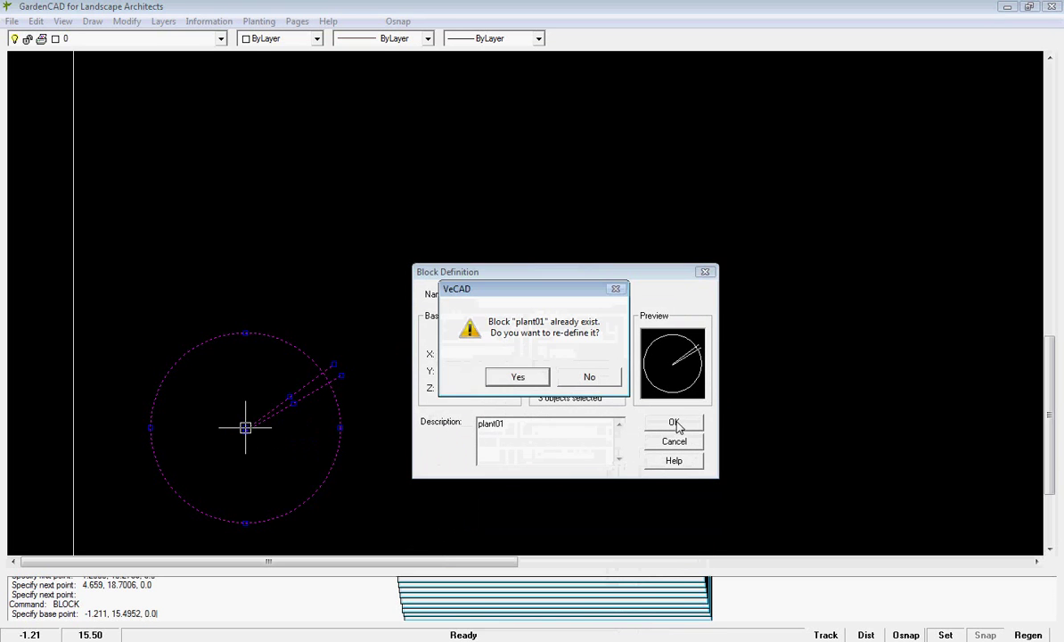
{"action": "left_click", "coordinate": [513, 381]}
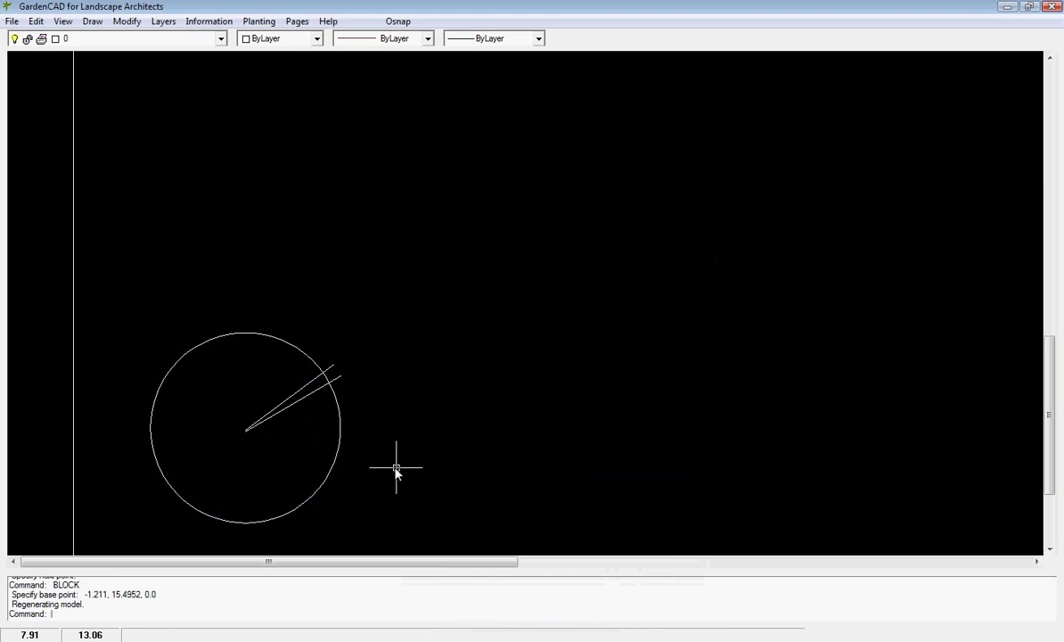
{"action": "left_click", "coordinate": [324, 483]}
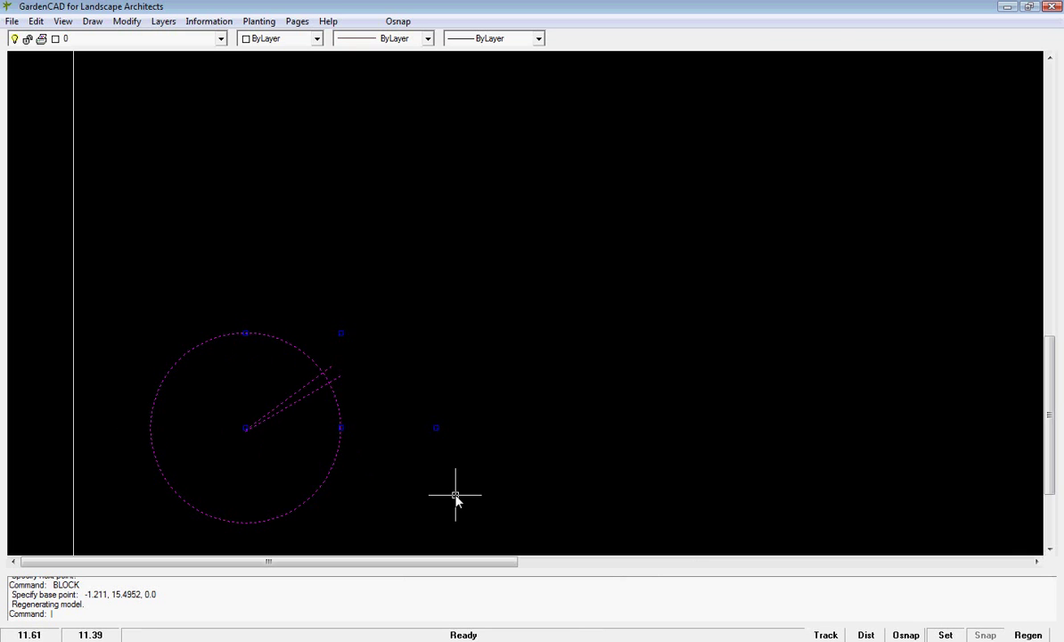
{"action": "key", "text": "Escape"}
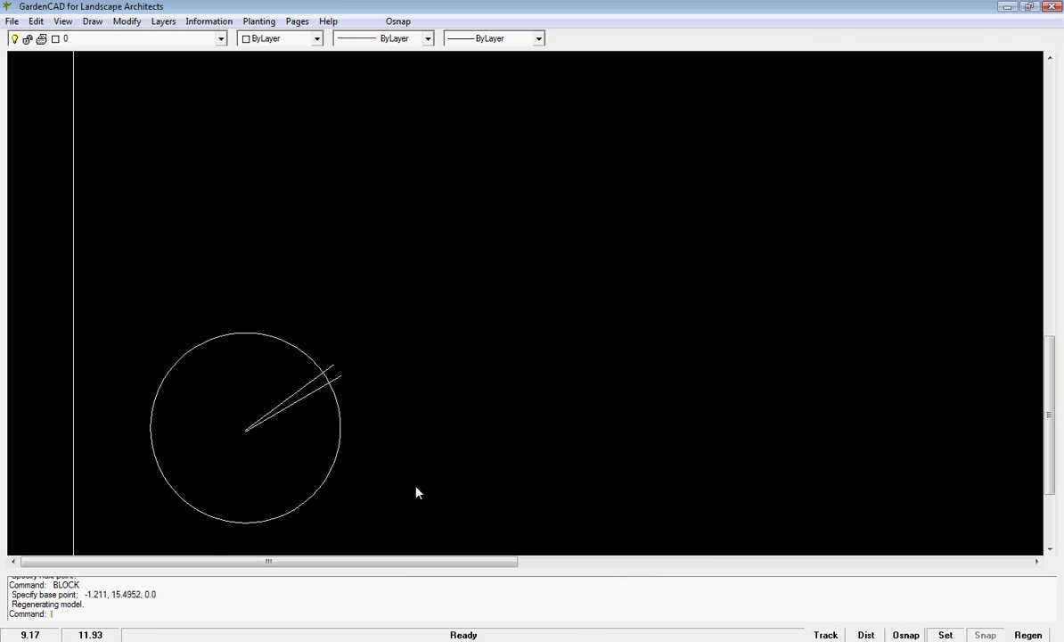
Copy the plant symbol from its centre to two positions above it, at about (4.1, 31.9) and (-5.3, 47.0)
{"action": "scroll", "coordinate": [417, 493], "scroll_direction": "down", "scroll_amount": 6}
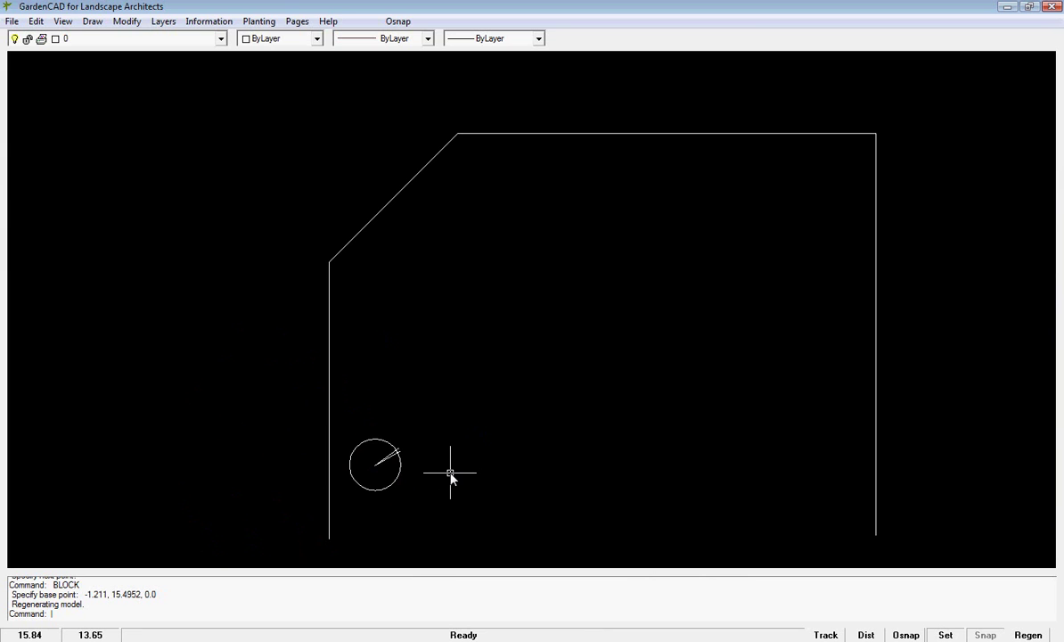
{"action": "left_click", "coordinate": [395, 484]}
{"action": "right_click", "coordinate": [394, 484]}
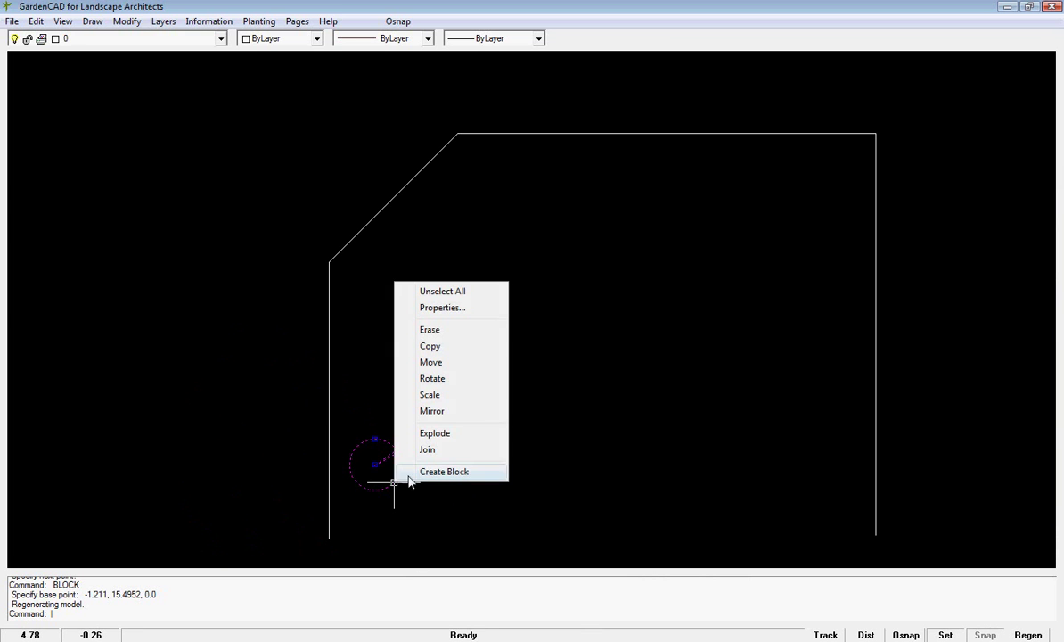
{"action": "left_click", "coordinate": [432, 348]}
{"action": "left_click", "coordinate": [372, 463]}
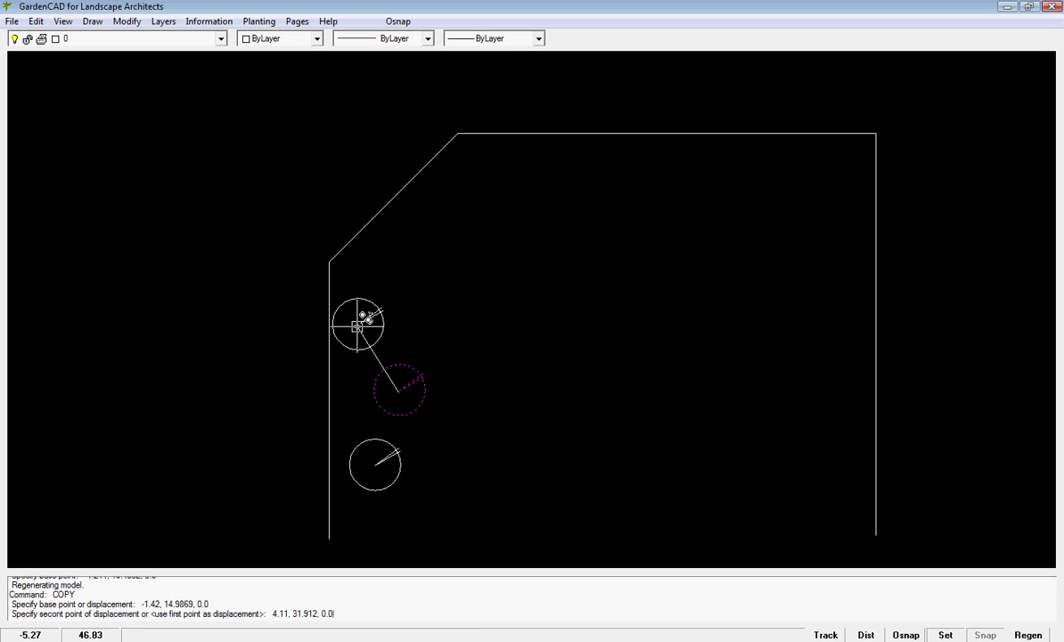
{"action": "left_click", "coordinate": [356, 323]}
{"action": "key", "text": "Return"}
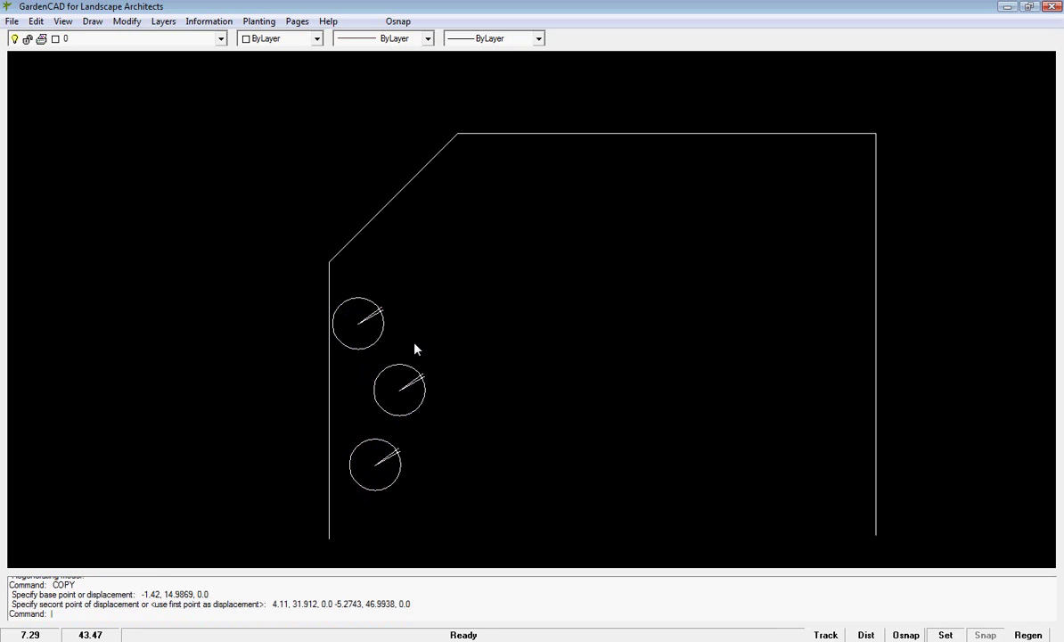
Scale the middle plant symbol about its centre by a factor of about 2.07
{"action": "left_click", "coordinate": [423, 406]}
{"action": "right_click", "coordinate": [423, 407]}
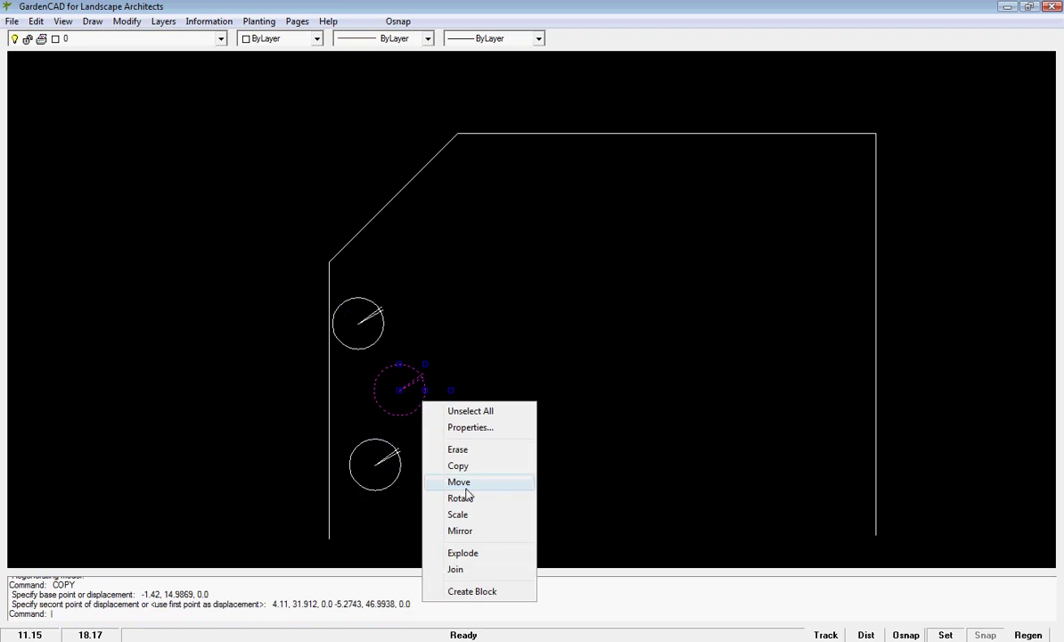
{"action": "left_click", "coordinate": [472, 515]}
{"action": "left_click", "coordinate": [402, 389]}
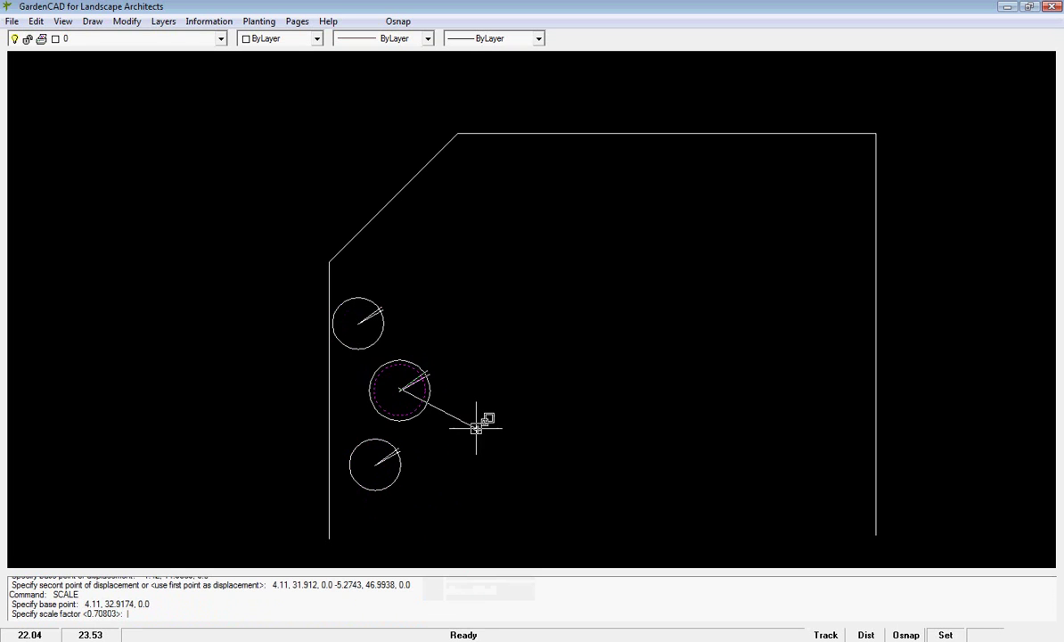
{"action": "left_click", "coordinate": [524, 474]}
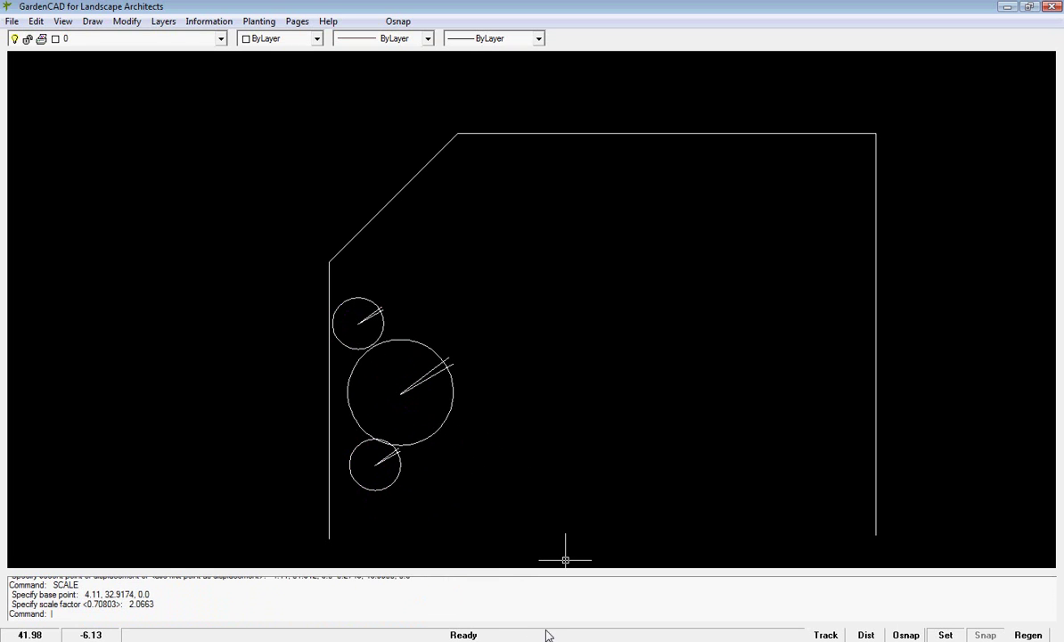
Rotate the large middle plant symbol about its centre by about 287 degrees
{"action": "left_click", "coordinate": [447, 425]}
{"action": "right_click", "coordinate": [447, 425]}
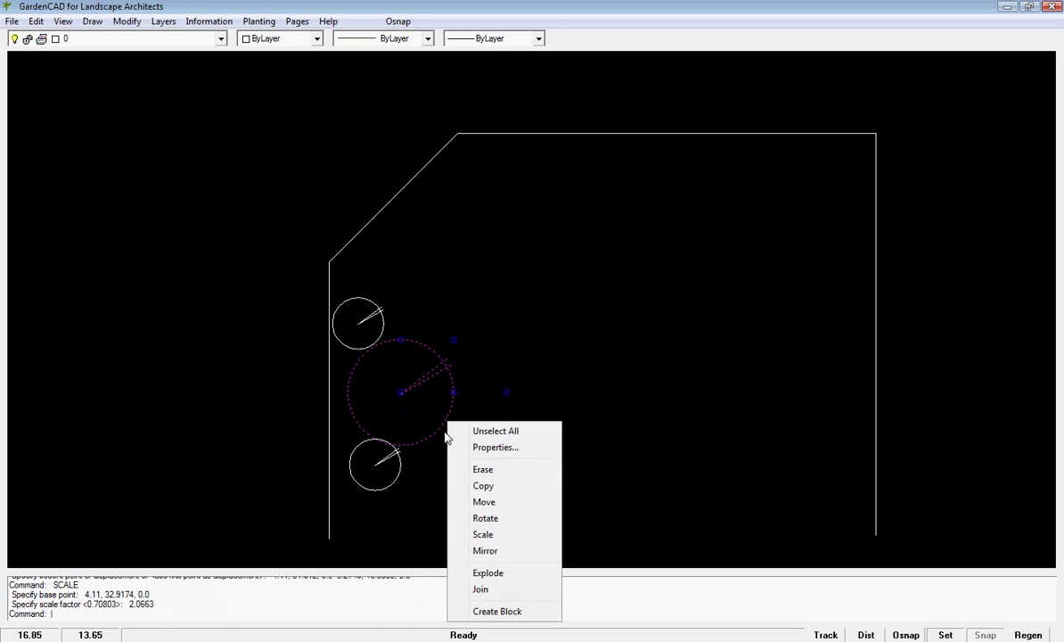
{"action": "left_click", "coordinate": [490, 520]}
{"action": "left_click", "coordinate": [402, 391]}
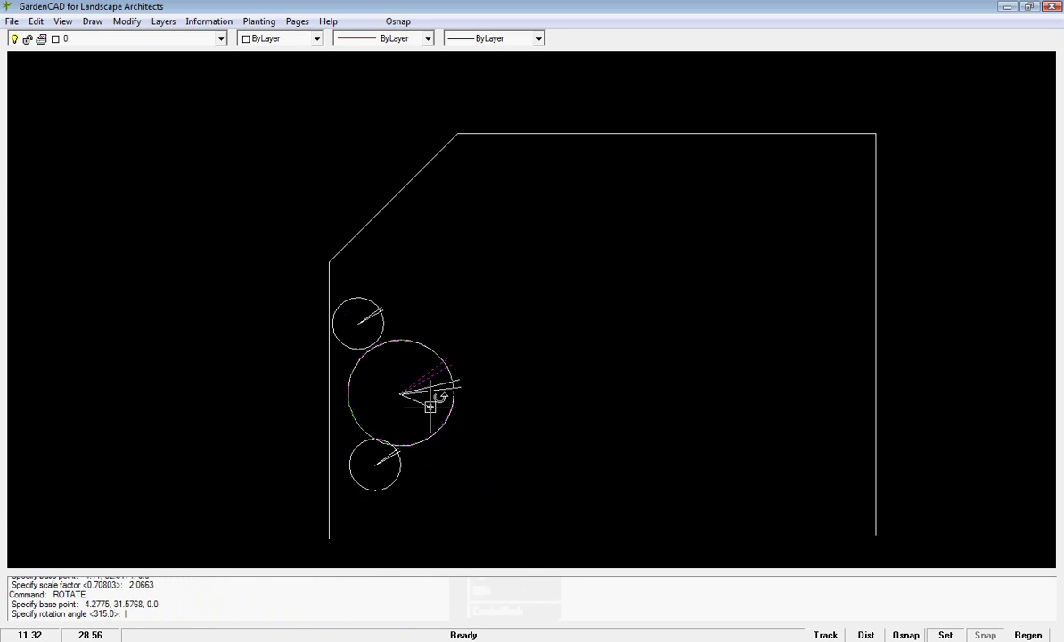
{"action": "left_click", "coordinate": [412, 426]}
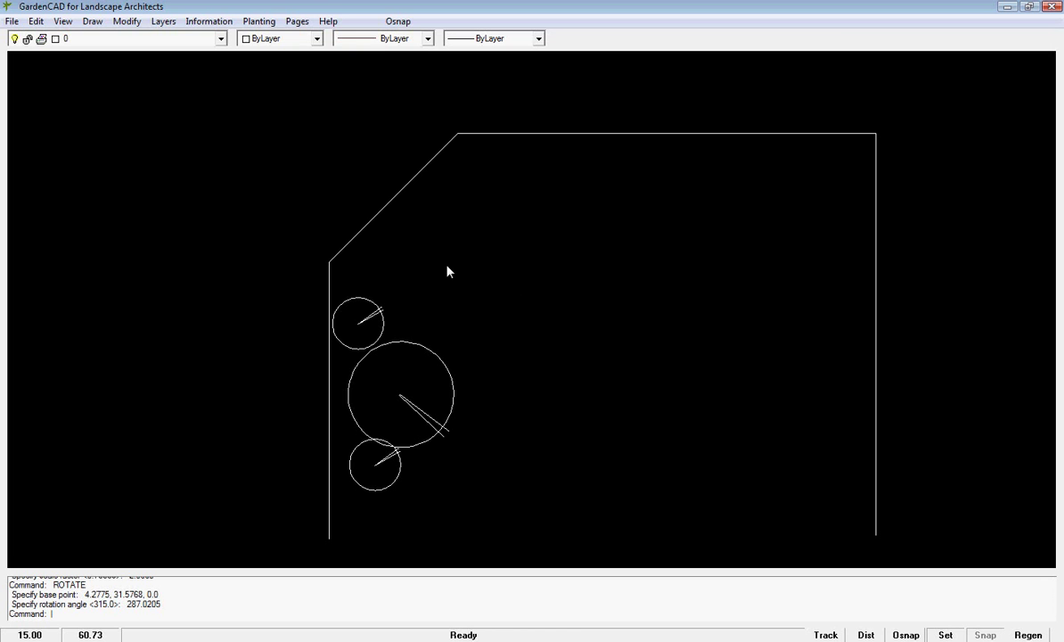
Draw a circle of radius about 6.6 above the plant symbols, centred at about (6.8, 63.6)
{"action": "left_click", "coordinate": [92, 20]}
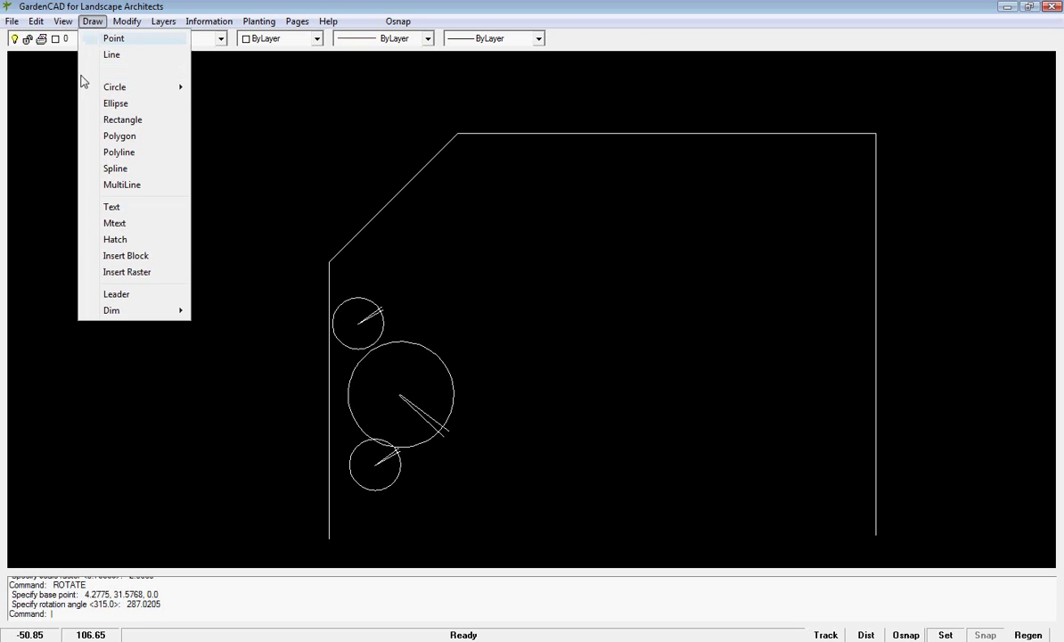
{"action": "mouse_move", "coordinate": [125, 90]}
{"action": "left_click", "coordinate": [237, 86]}
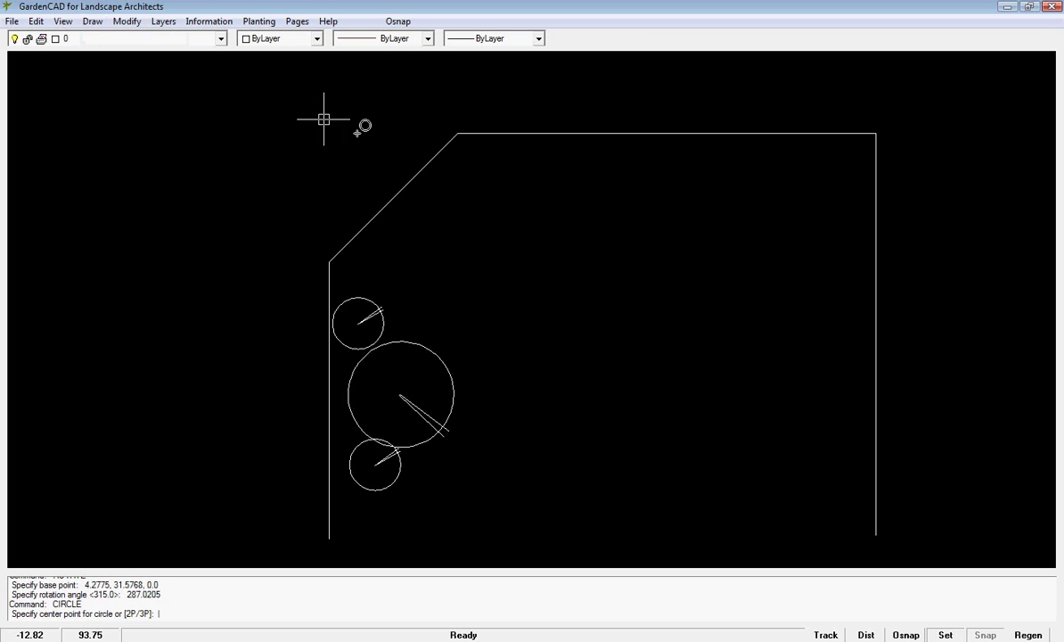
{"action": "left_click", "coordinate": [410, 252]}
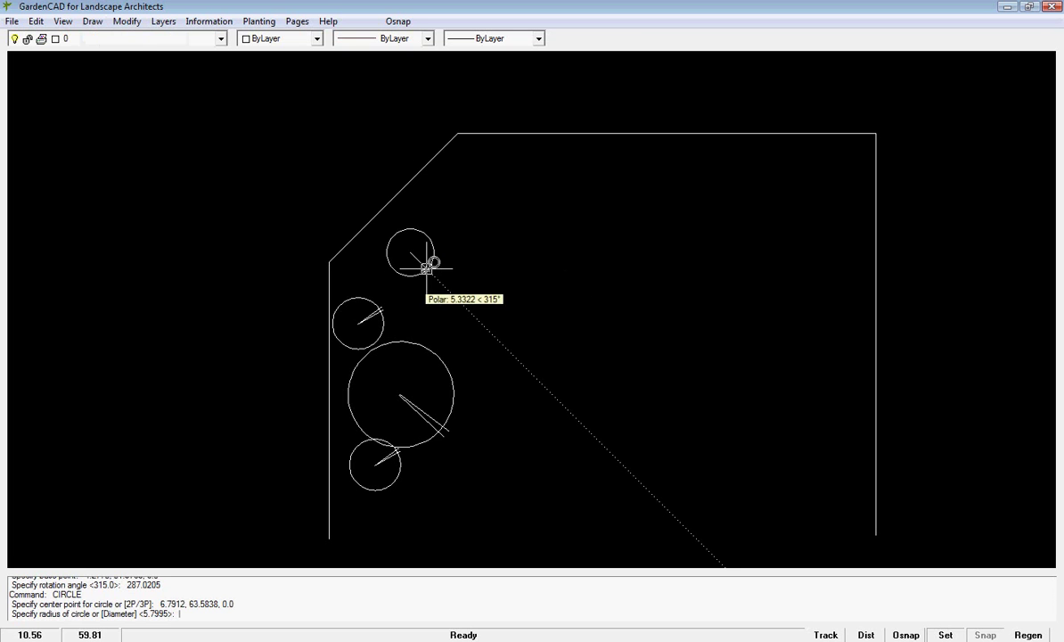
{"action": "left_click", "coordinate": [435, 265]}
Draw two lines from near the new circle's centre to just past its upper-right edge, ending at about (11.5, 69.1) and (12.1, 68.3)
{"action": "scroll", "coordinate": [403, 259], "scroll_direction": "up", "scroll_amount": 3}
{"action": "key", "text": "Return"}
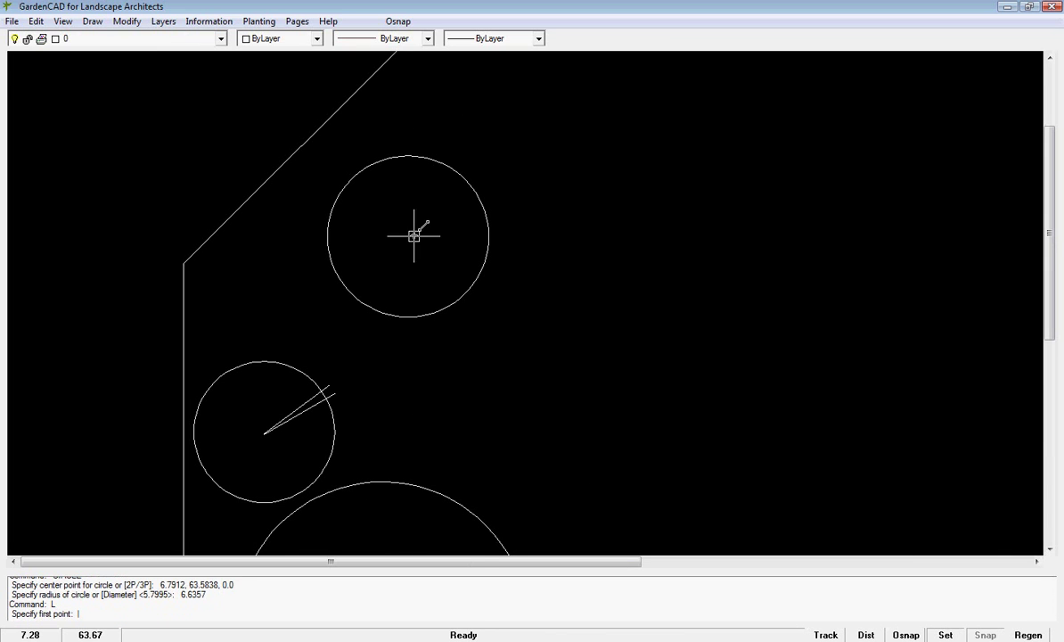
{"action": "left_click", "coordinate": [404, 231]}
{"action": "left_click", "coordinate": [465, 170]}
{"action": "right_click", "coordinate": [499, 178]}
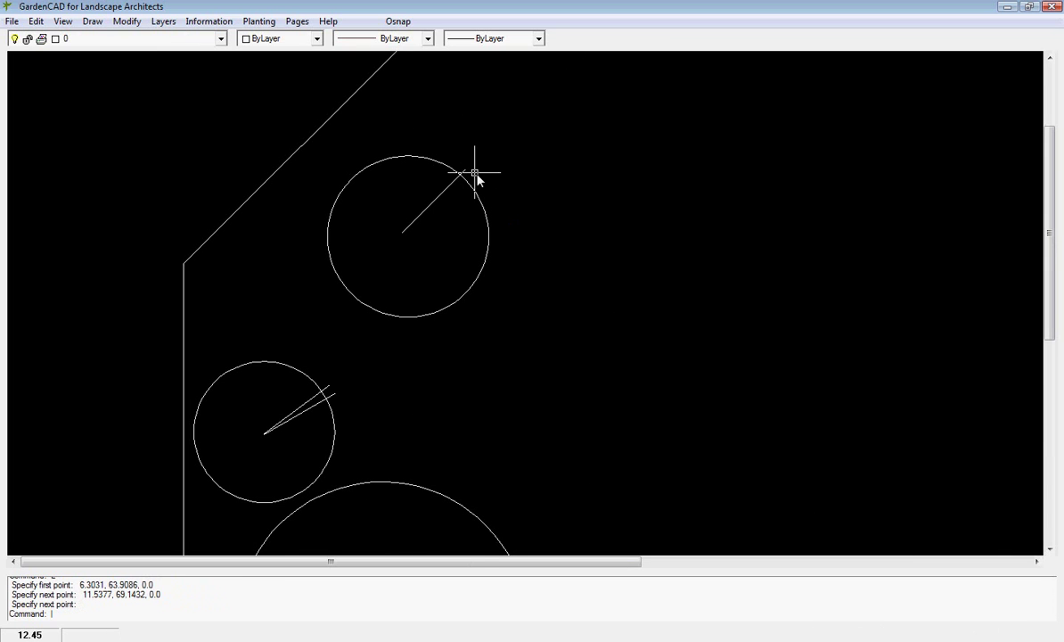
{"action": "right_click", "coordinate": [515, 183]}
{"action": "left_click", "coordinate": [552, 194]}
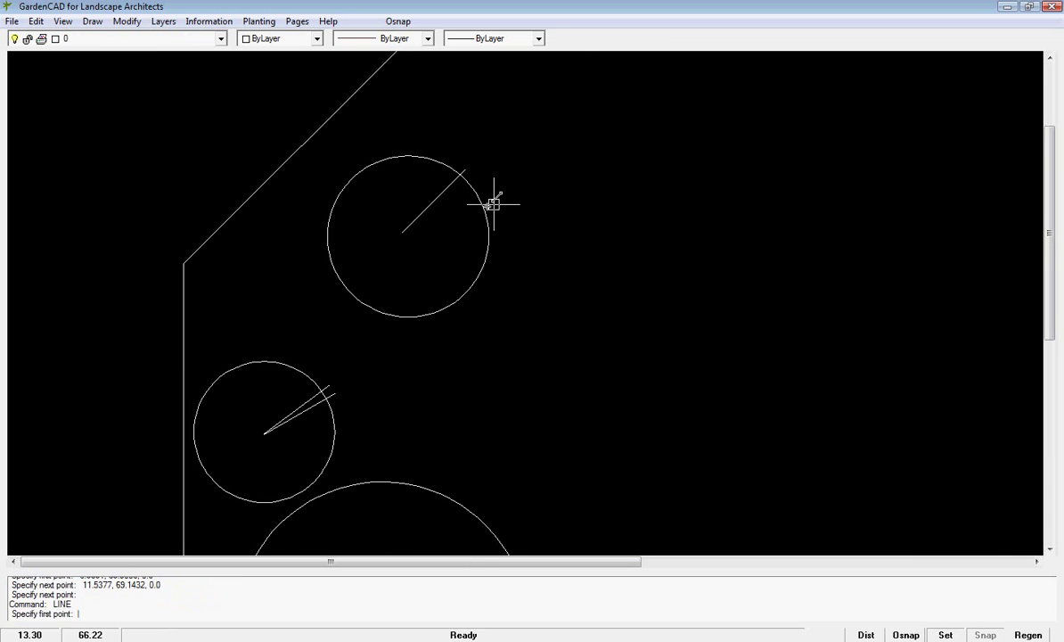
{"action": "left_click", "coordinate": [403, 232]}
{"action": "left_click", "coordinate": [472, 179]}
{"action": "right_click", "coordinate": [486, 181]}
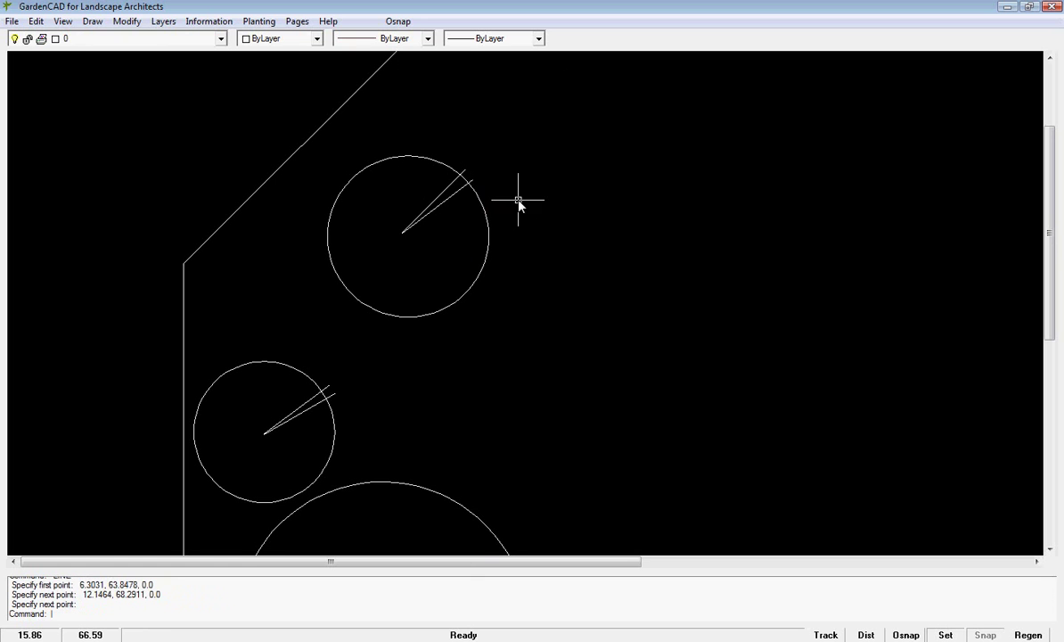
Draw two shorter lines from the circle's centre towards its right side, ending at about (11.5, 65.3) and (11.5, 62.7)
{"action": "right_click", "coordinate": [535, 200]}
{"action": "left_click", "coordinate": [559, 207]}
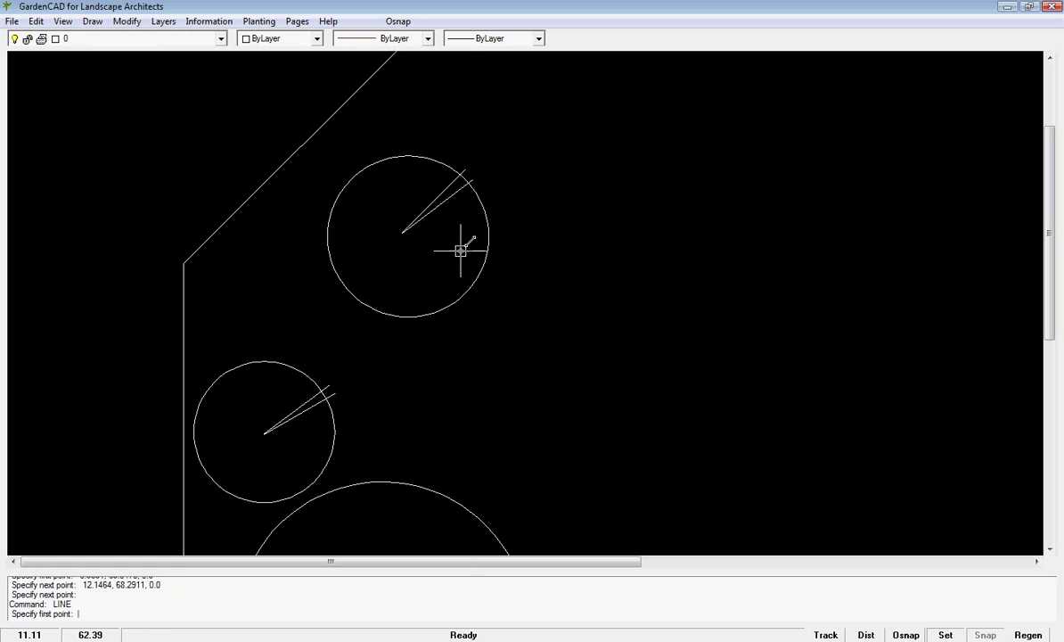
{"action": "left_click", "coordinate": [402, 232]}
{"action": "left_click", "coordinate": [465, 216]}
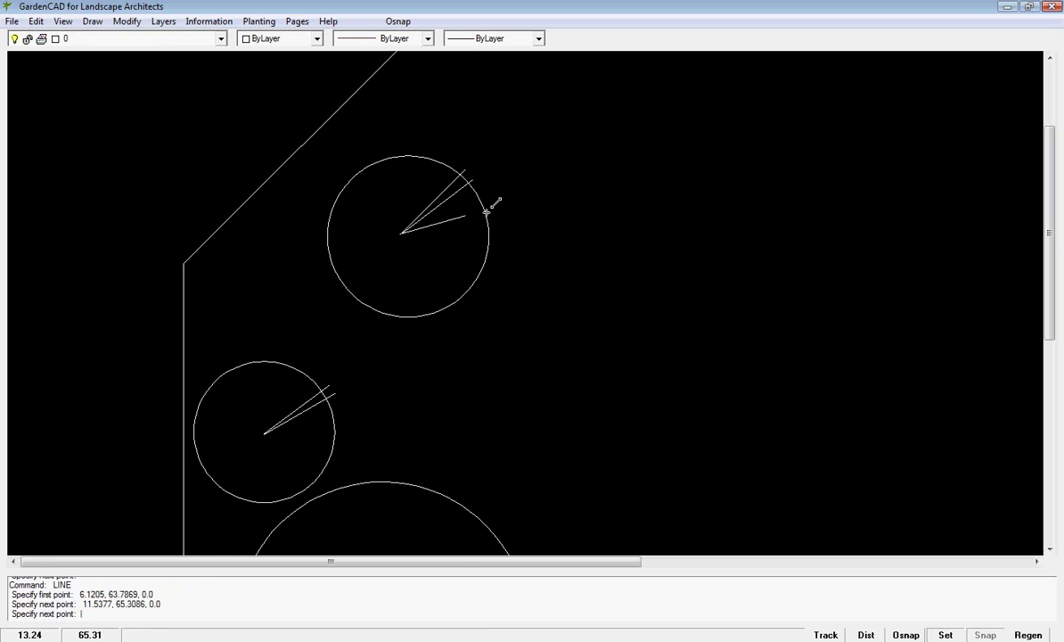
{"action": "right_click", "coordinate": [542, 208]}
{"action": "right_click", "coordinate": [543, 214]}
{"action": "left_click", "coordinate": [569, 222]}
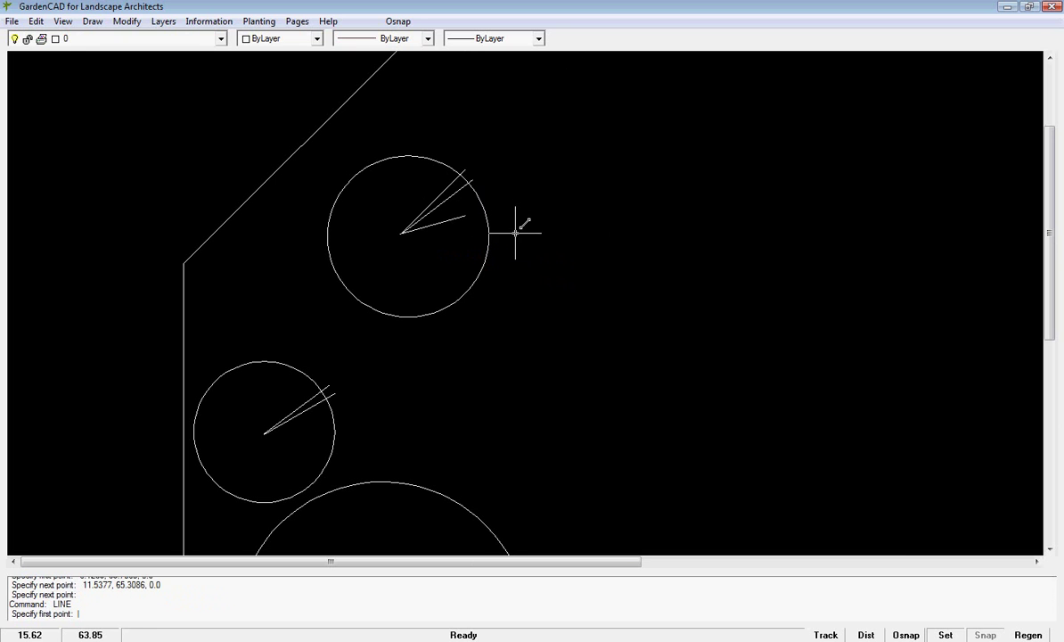
{"action": "left_click", "coordinate": [402, 233]}
{"action": "left_click", "coordinate": [464, 247]}
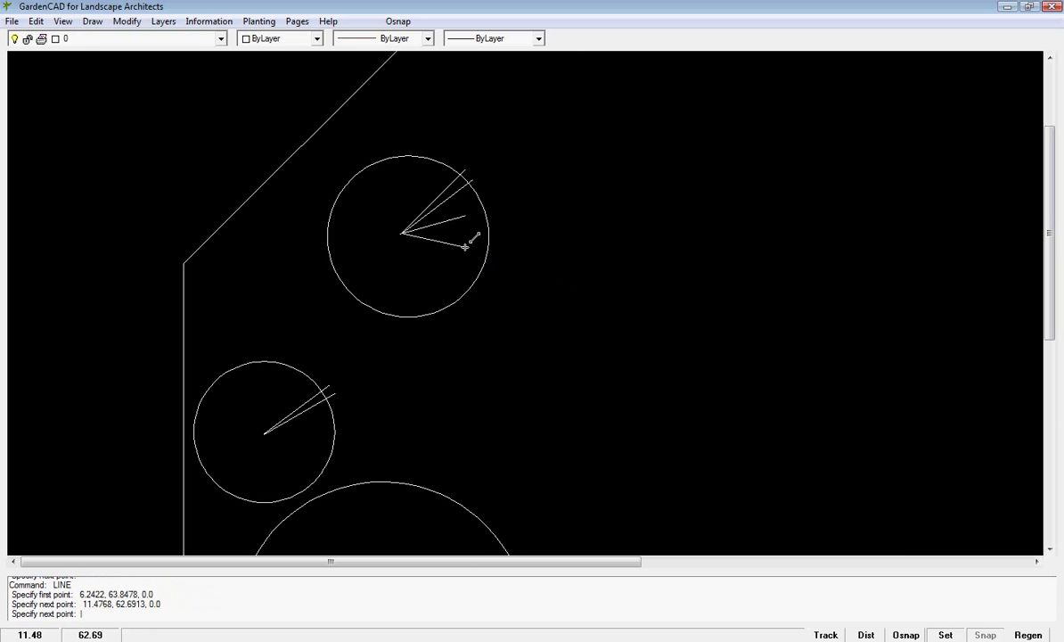
{"action": "right_click", "coordinate": [570, 246]}
Draw a fifth line from the circle's centre diagonally down to the right, ending at about (10.1, 59.8)
{"action": "right_click", "coordinate": [605, 230]}
{"action": "left_click", "coordinate": [633, 241]}
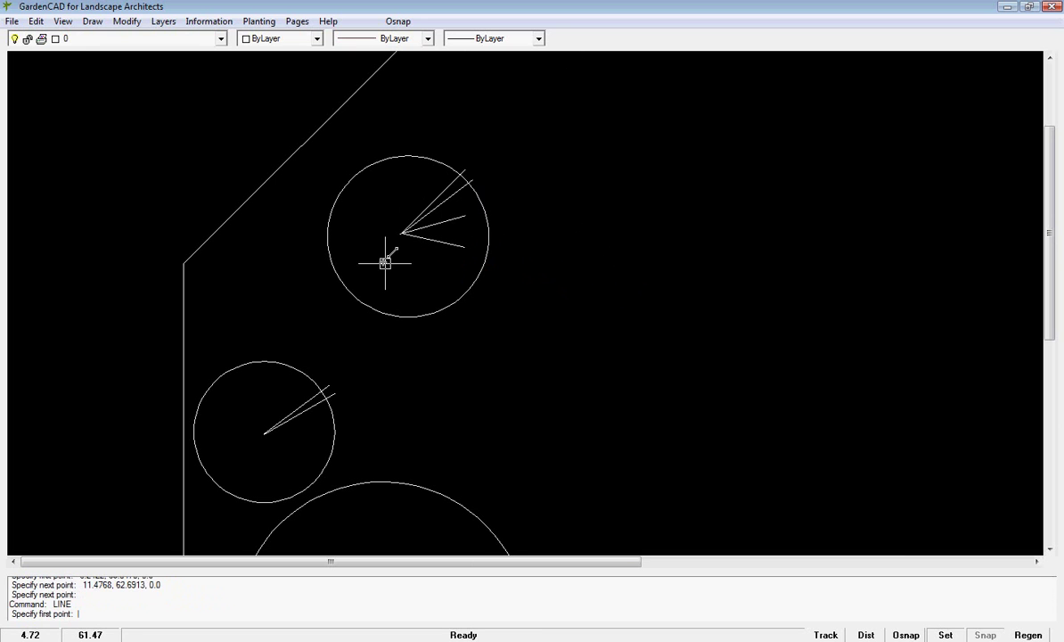
{"action": "left_click", "coordinate": [402, 233]}
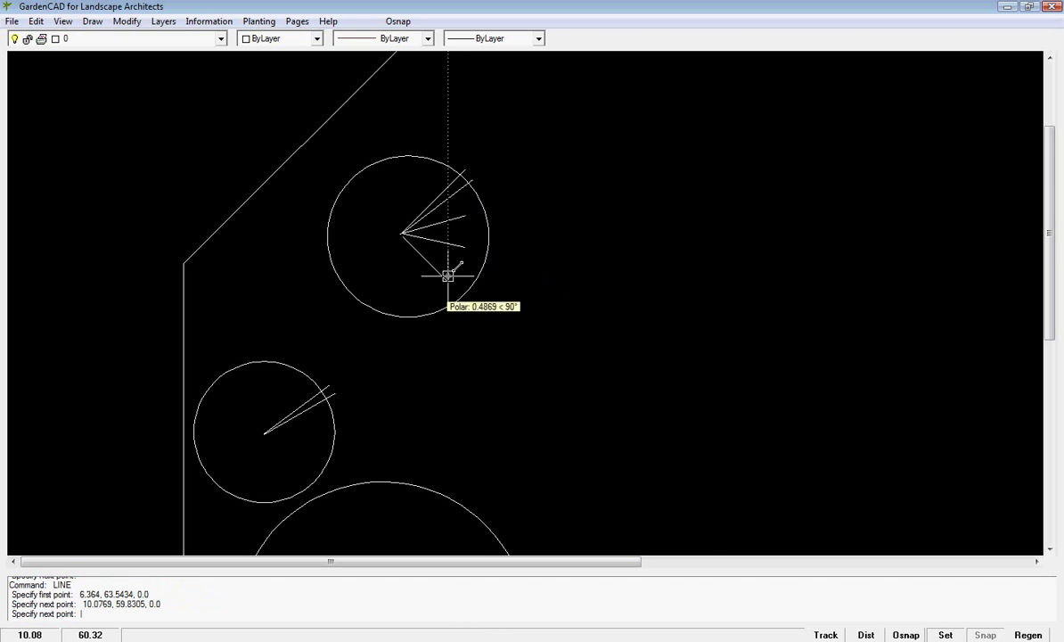
{"action": "key", "text": "Return"}
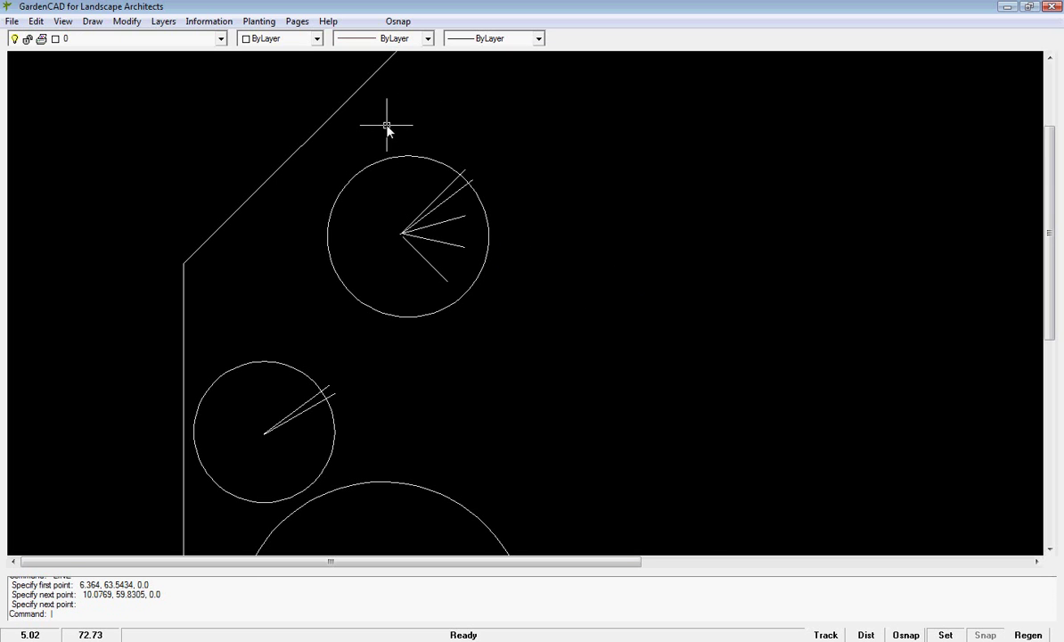
Copy the five lines from their common point to two positions outside the circle, at about (25.5, 63.5) and (20.8, 54.2)
{"action": "left_click_drag", "start_coordinate": [381, 130], "coordinate": [508, 317]}
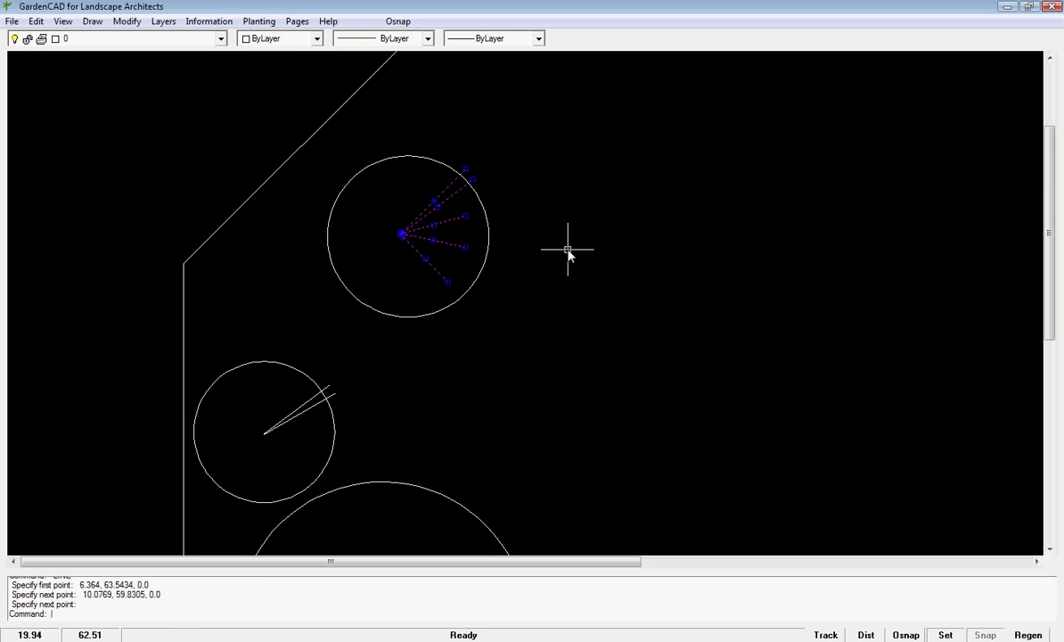
{"action": "right_click", "coordinate": [561, 248]}
{"action": "left_click", "coordinate": [578, 311]}
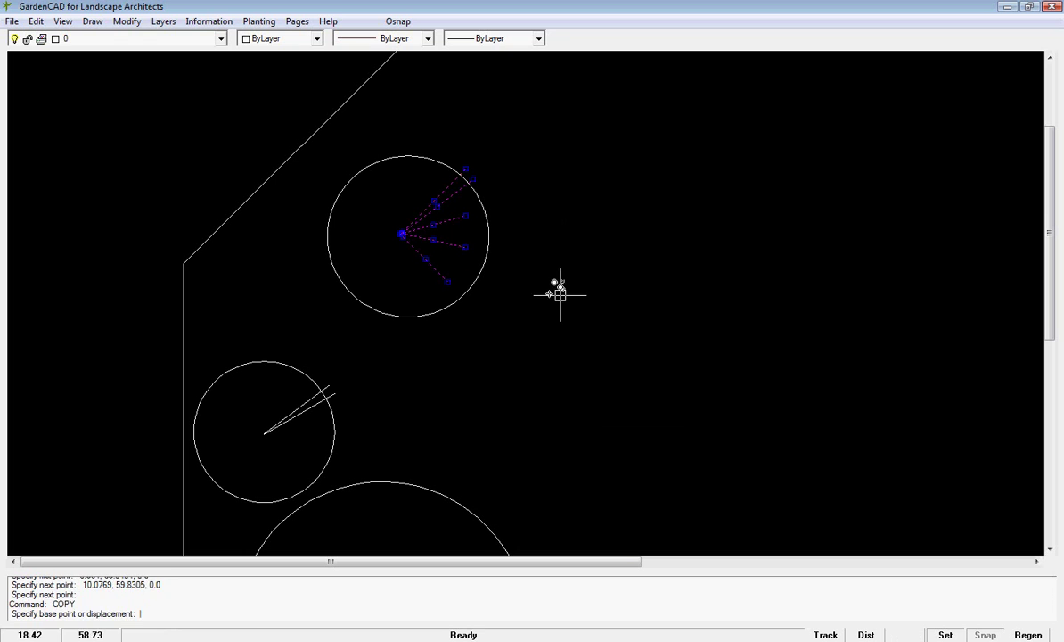
{"action": "left_click", "coordinate": [405, 235]}
{"action": "left_click", "coordinate": [633, 234]}
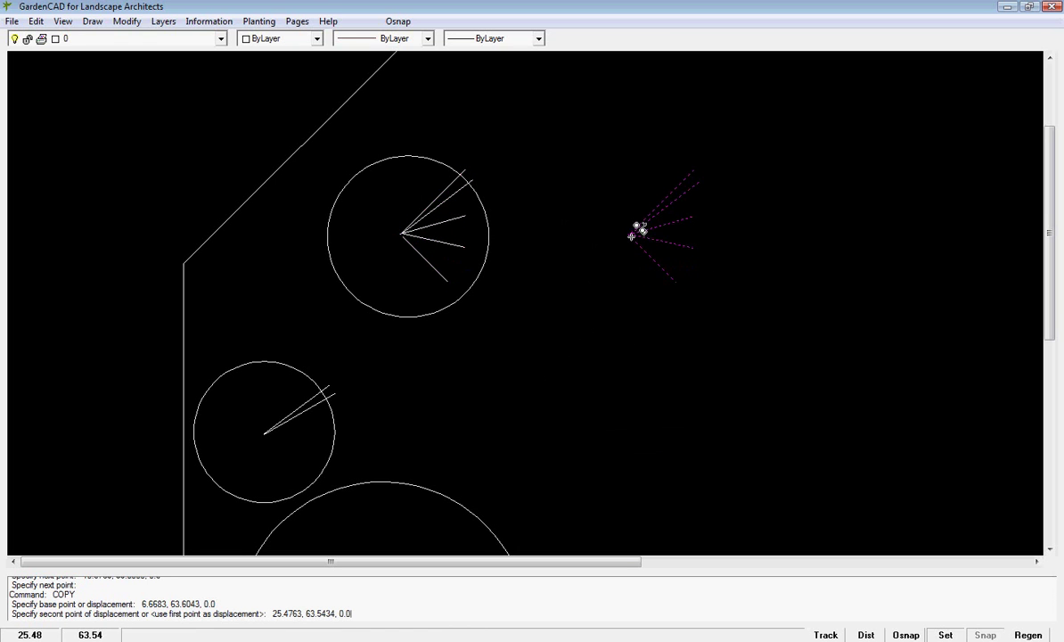
{"action": "left_click", "coordinate": [570, 349]}
{"action": "key", "text": "Return"}
Rotate the upper copy of the five lines by 135 degrees about their common point
{"action": "left_click_drag", "start_coordinate": [597, 157], "coordinate": [735, 296]}
{"action": "right_click", "coordinate": [736, 291]}
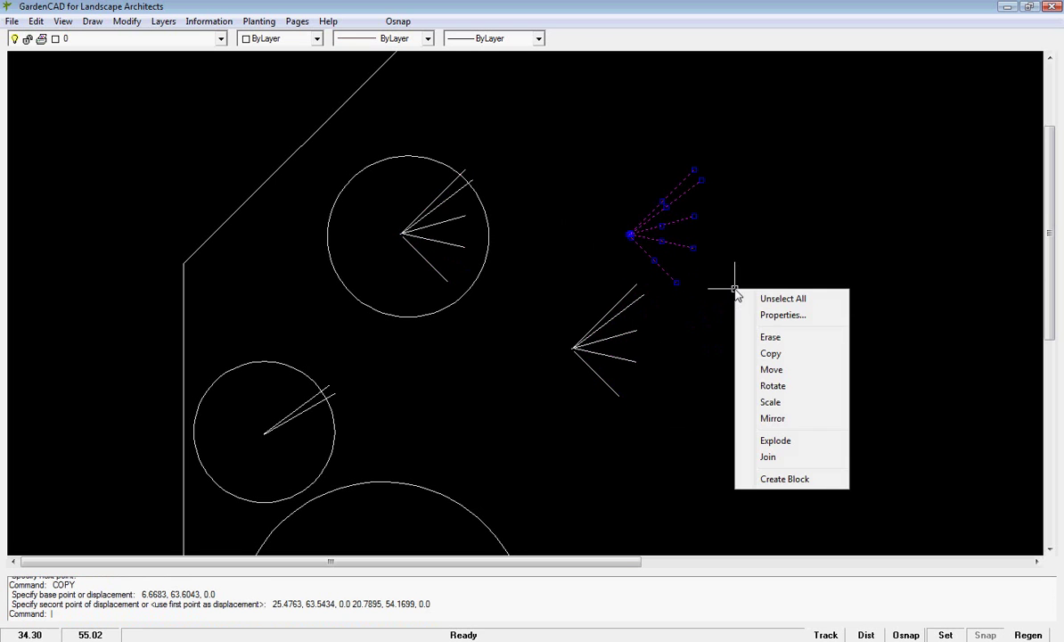
{"action": "left_click", "coordinate": [773, 385]}
{"action": "left_click", "coordinate": [636, 232]}
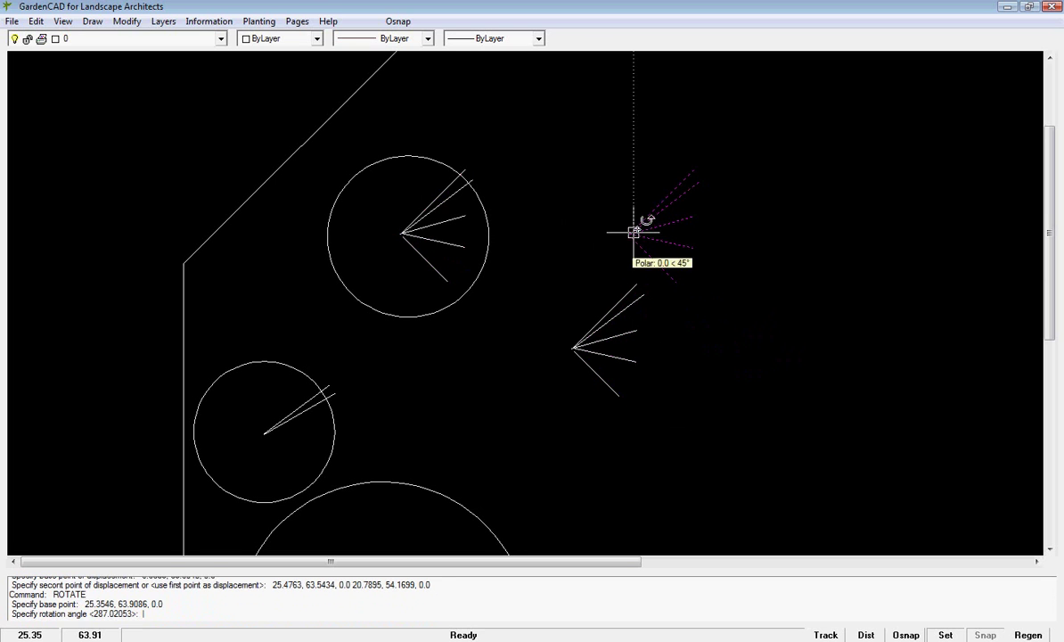
{"action": "left_click", "coordinate": [609, 188]}
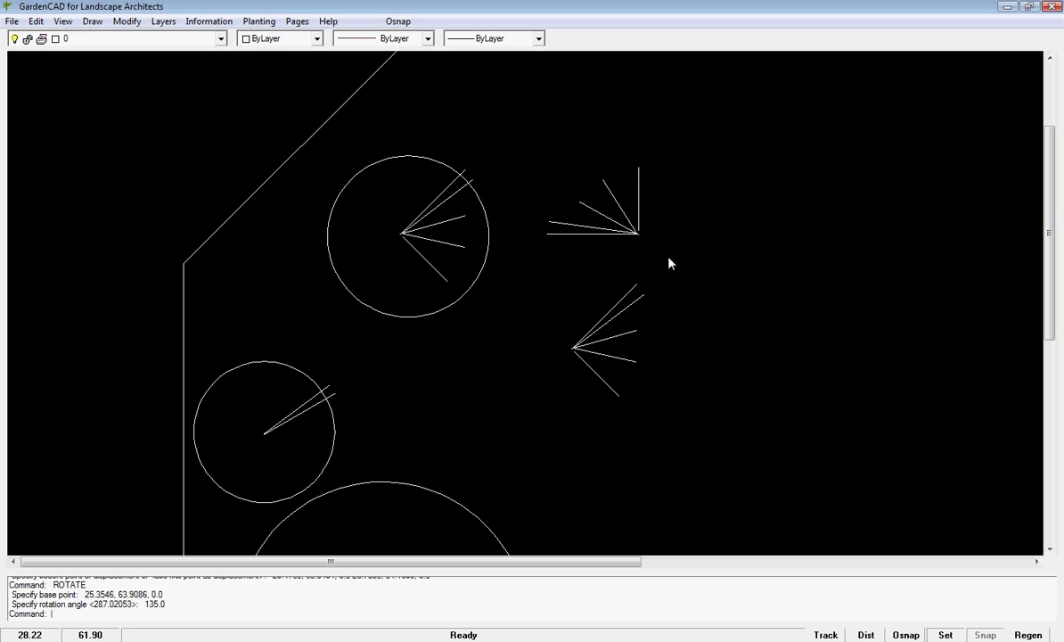
Move the rotated upper line group from its common point to the circle's centre, at about (6.1, 63.8)
{"action": "left_click_drag", "start_coordinate": [670, 261], "coordinate": [541, 142]}
{"action": "right_click", "coordinate": [579, 180]}
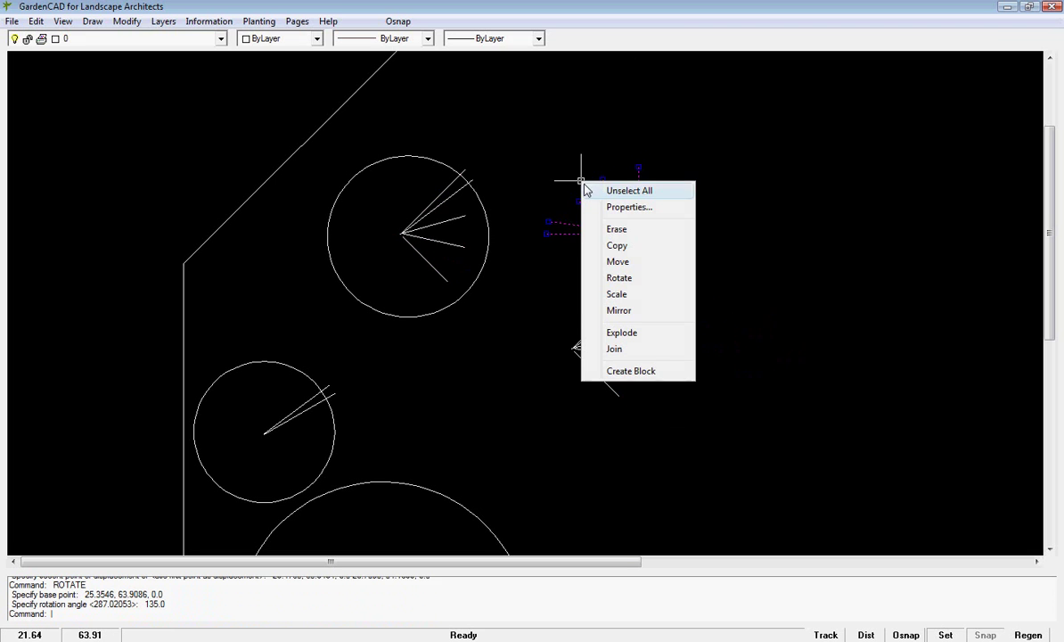
{"action": "left_click", "coordinate": [621, 262]}
{"action": "left_click", "coordinate": [638, 233]}
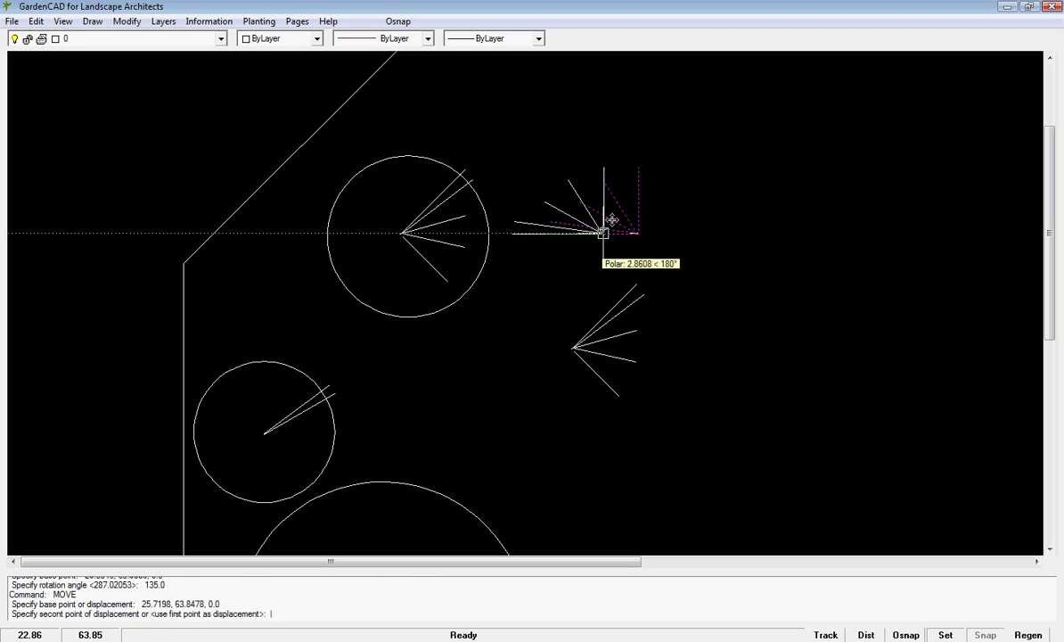
{"action": "left_click", "coordinate": [401, 231]}
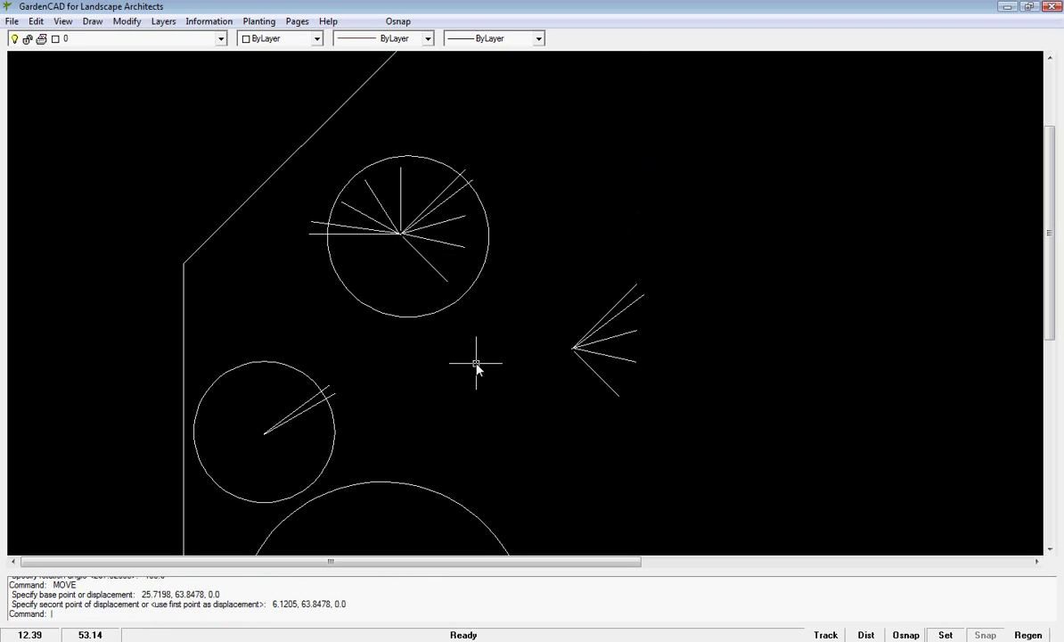
Rotate the remaining copy of the five lines by about 254.6 degrees about their common point
{"action": "left_click_drag", "start_coordinate": [550, 268], "coordinate": [660, 422]}
{"action": "right_click", "coordinate": [631, 352]}
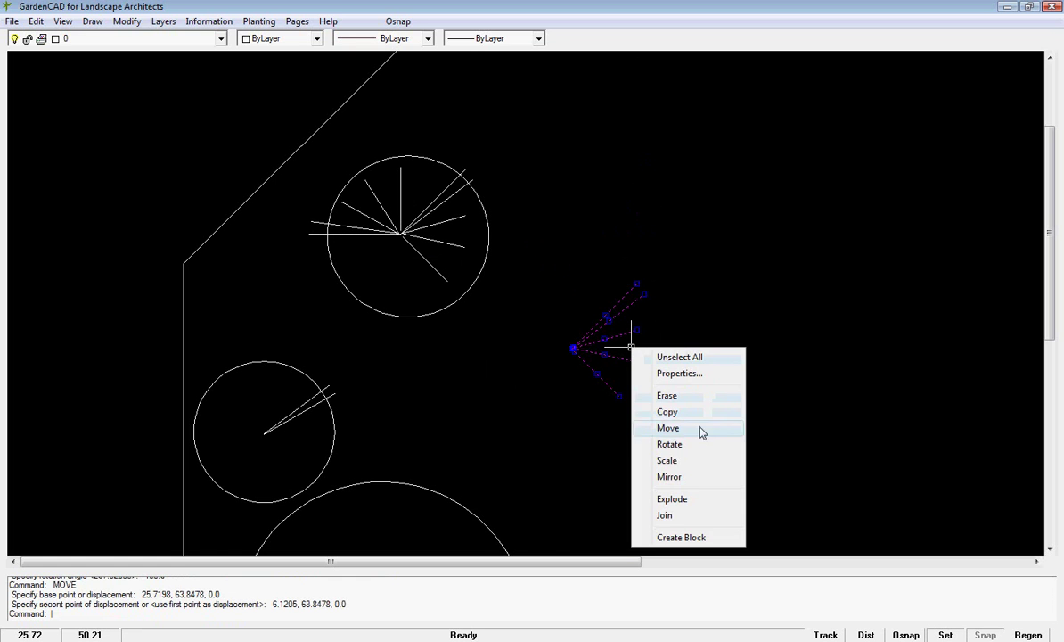
{"action": "left_click", "coordinate": [679, 443]}
{"action": "left_click", "coordinate": [574, 351]}
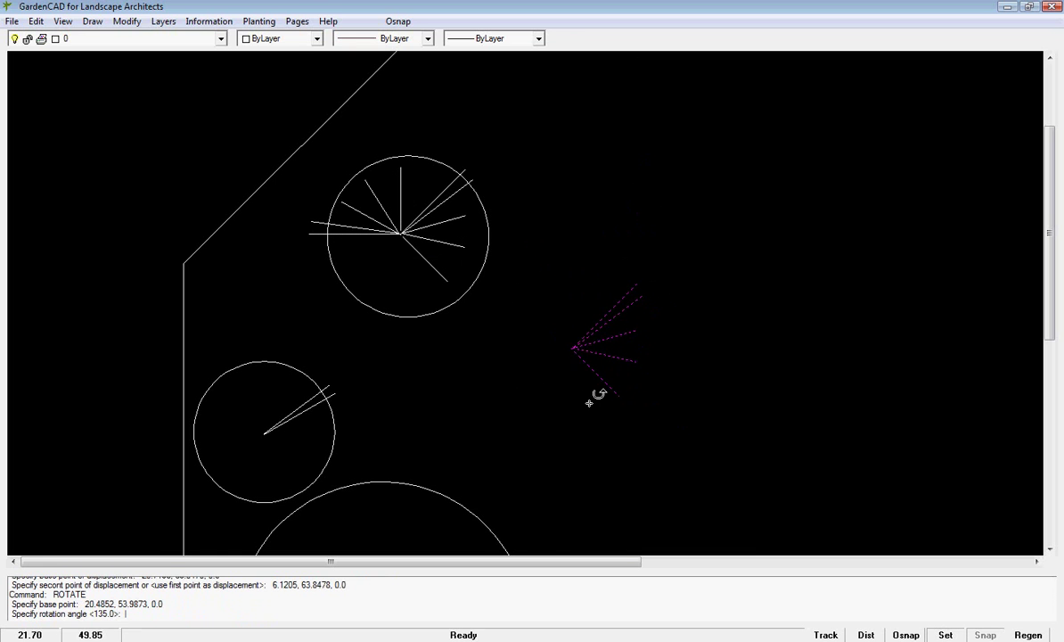
{"action": "left_click", "coordinate": [554, 414]}
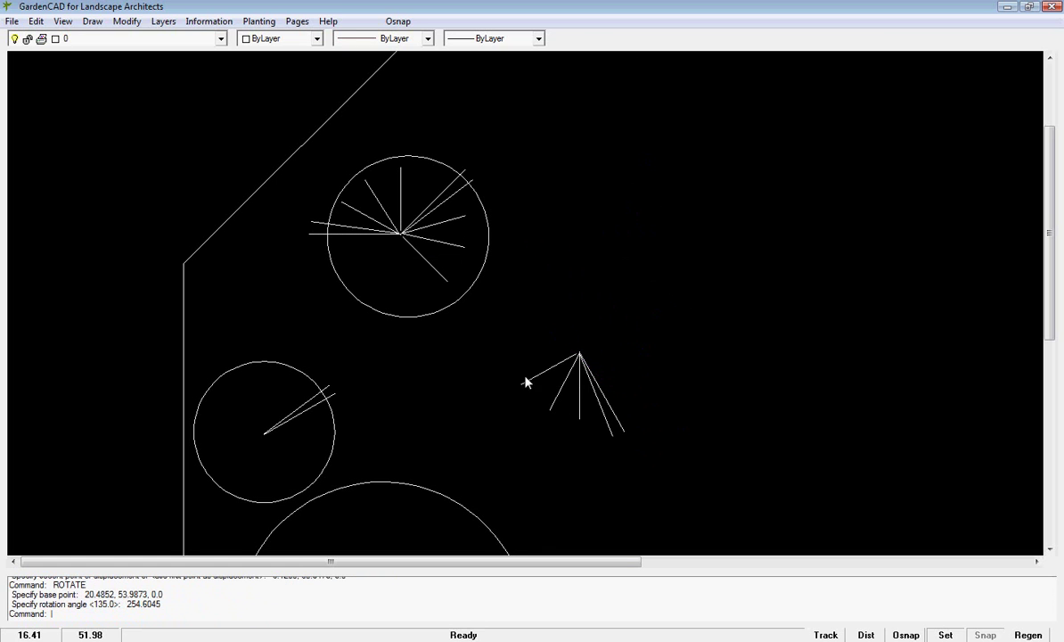
Move the remaining rotated line group from its common point to the circle's centre, at about (6.3, 63.4)
{"action": "left_click", "coordinate": [550, 369]}
{"action": "right_click", "coordinate": [547, 346]}
{"action": "left_click", "coordinate": [581, 423]}
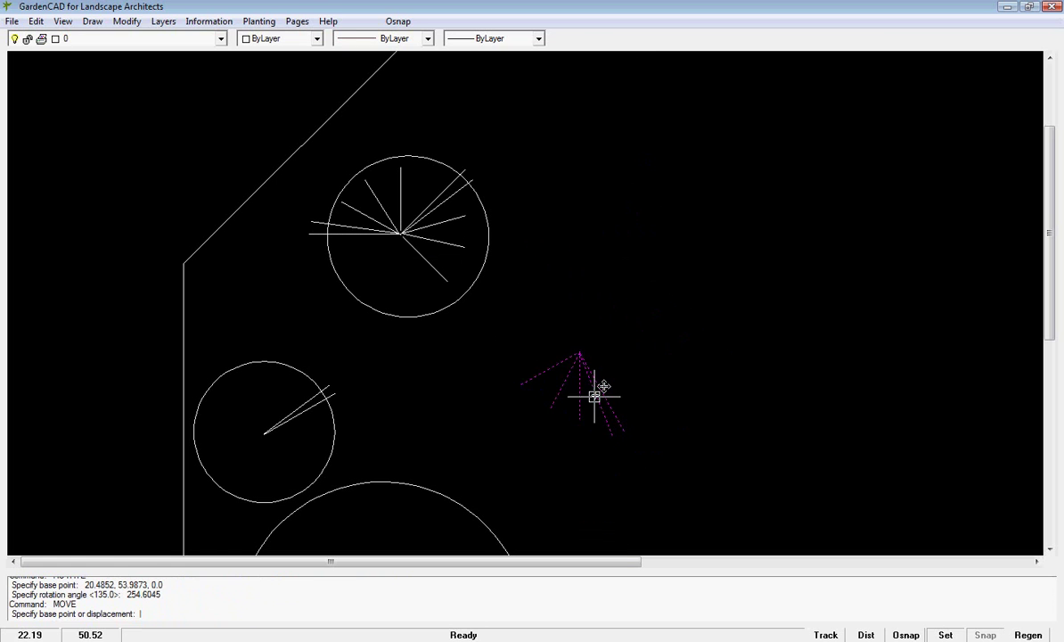
{"action": "left_click", "coordinate": [579, 354]}
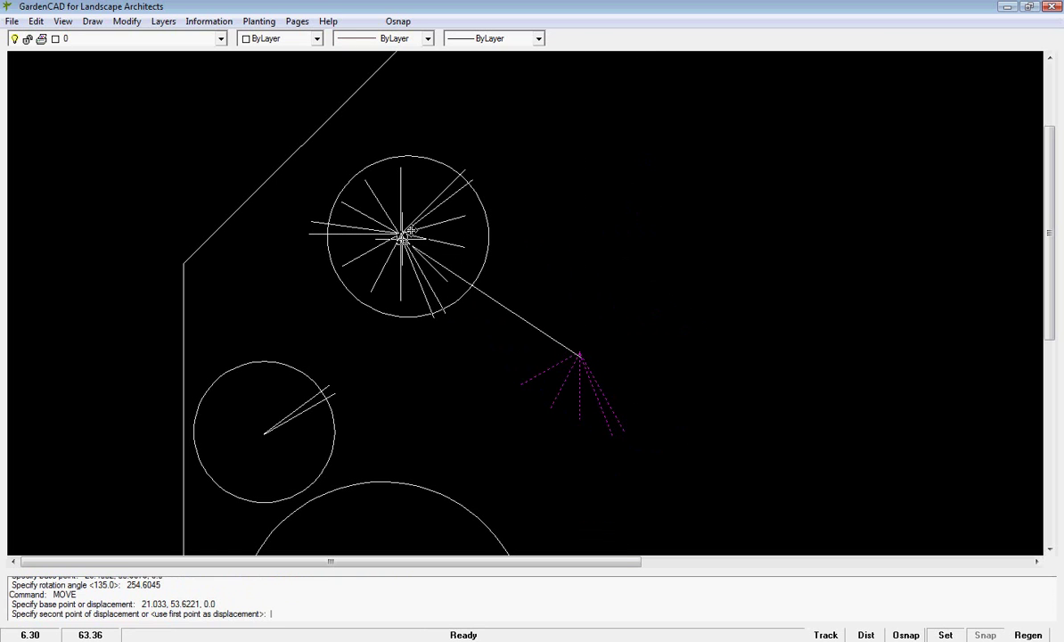
{"action": "left_click", "coordinate": [406, 234]}
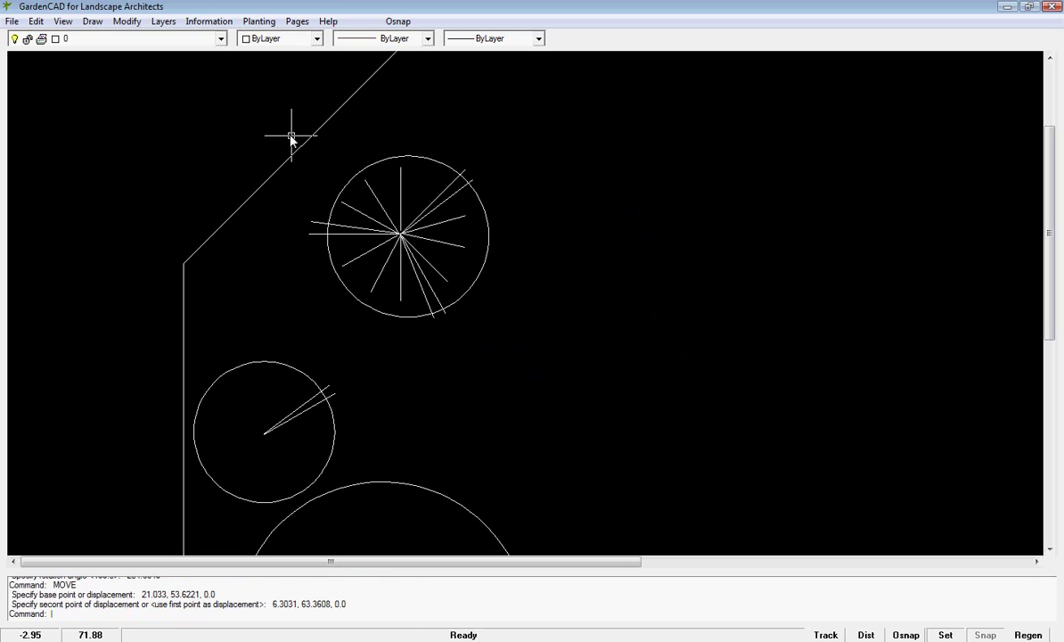
Create a block named test from the circle and its radiating lines, with the lines' common point as base point
{"action": "left_click", "coordinate": [529, 353]}
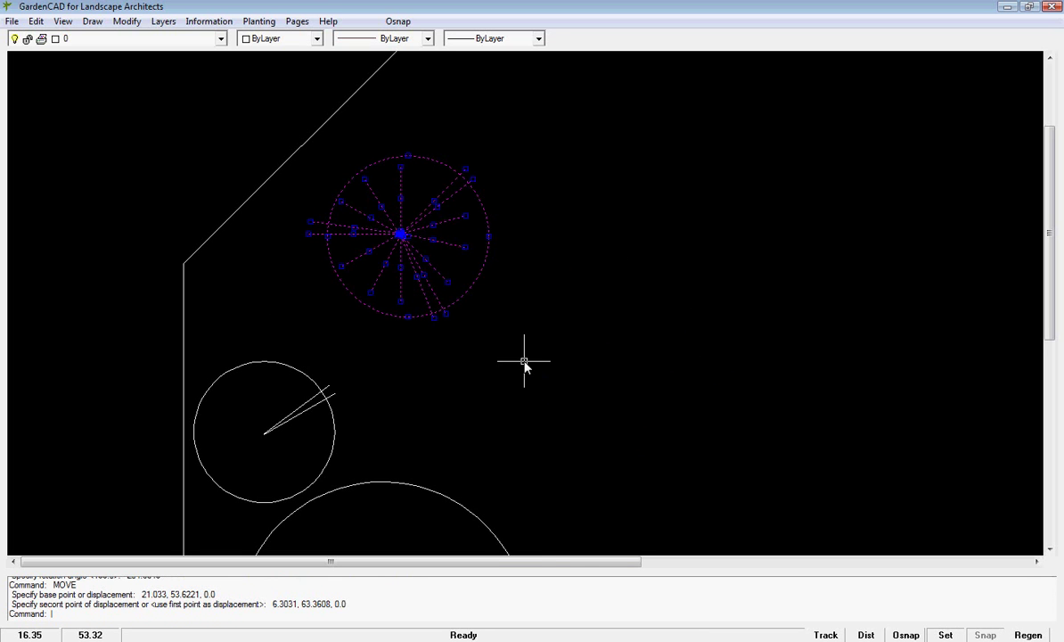
{"action": "right_click", "coordinate": [524, 363]}
{"action": "left_click", "coordinate": [582, 550]}
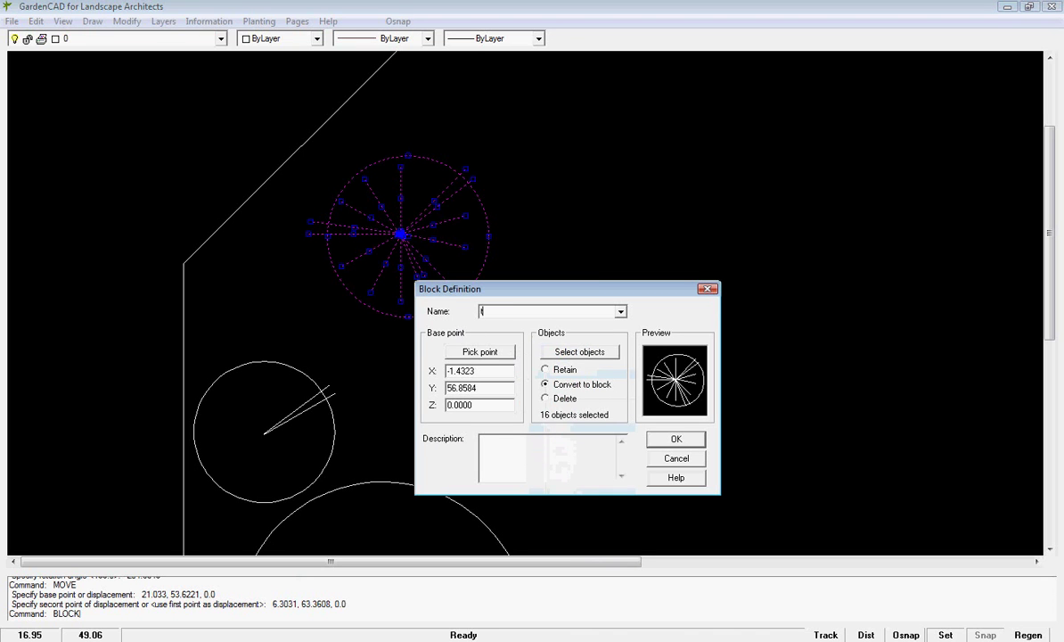
{"action": "left_click", "coordinate": [480, 351]}
{"action": "left_click", "coordinate": [401, 233]}
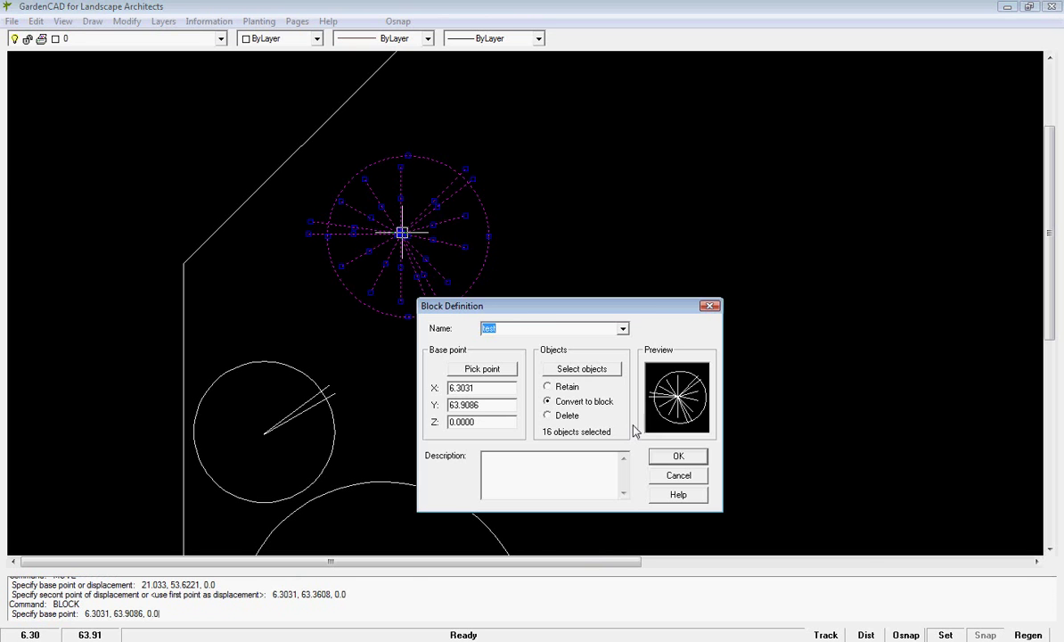
{"action": "left_click", "coordinate": [678, 456]}
Copy the test block from its centre to about (5.0, 46.9), (21.8, 74.4) and (56.3, 83.3)
{"action": "scroll", "coordinate": [589, 346], "scroll_direction": "down", "scroll_amount": 4}
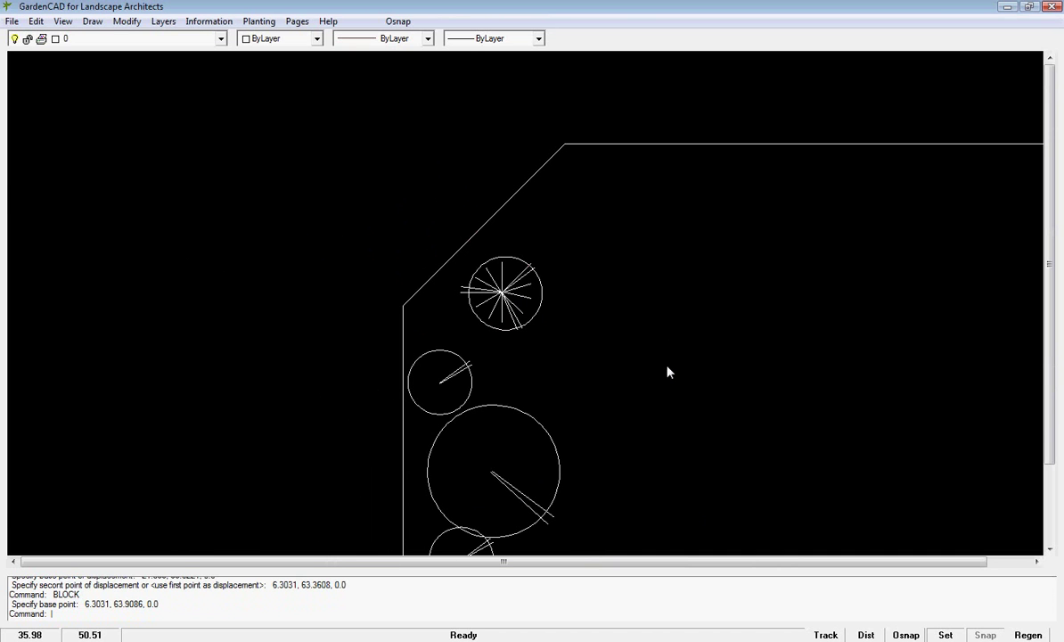
{"action": "left_click", "coordinate": [512, 307]}
{"action": "right_click", "coordinate": [514, 309]}
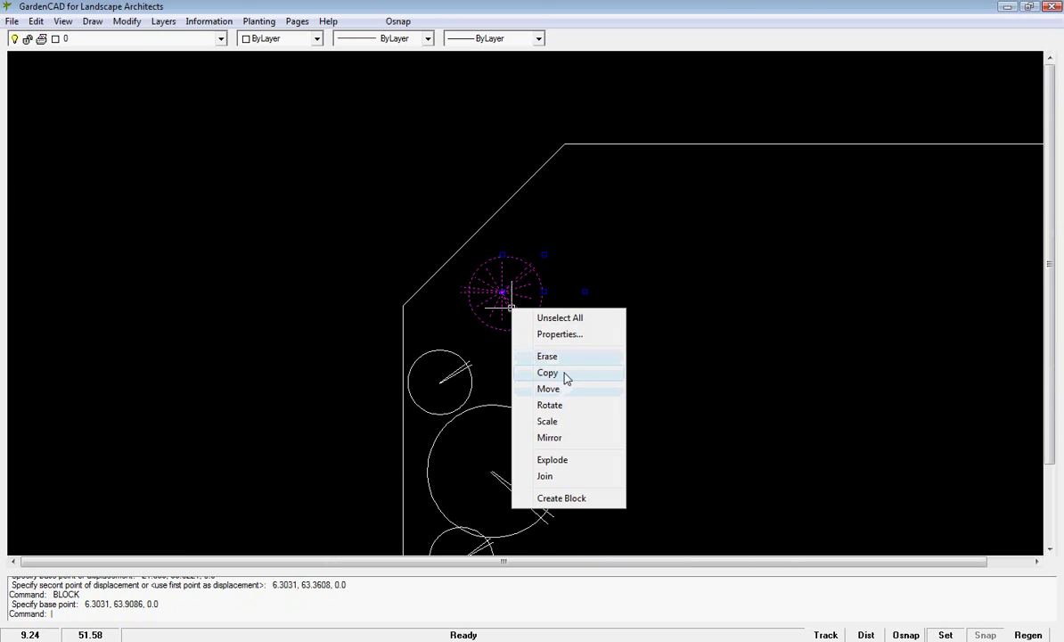
{"action": "left_click", "coordinate": [564, 368]}
{"action": "left_click", "coordinate": [501, 292]}
{"action": "left_click", "coordinate": [495, 385]}
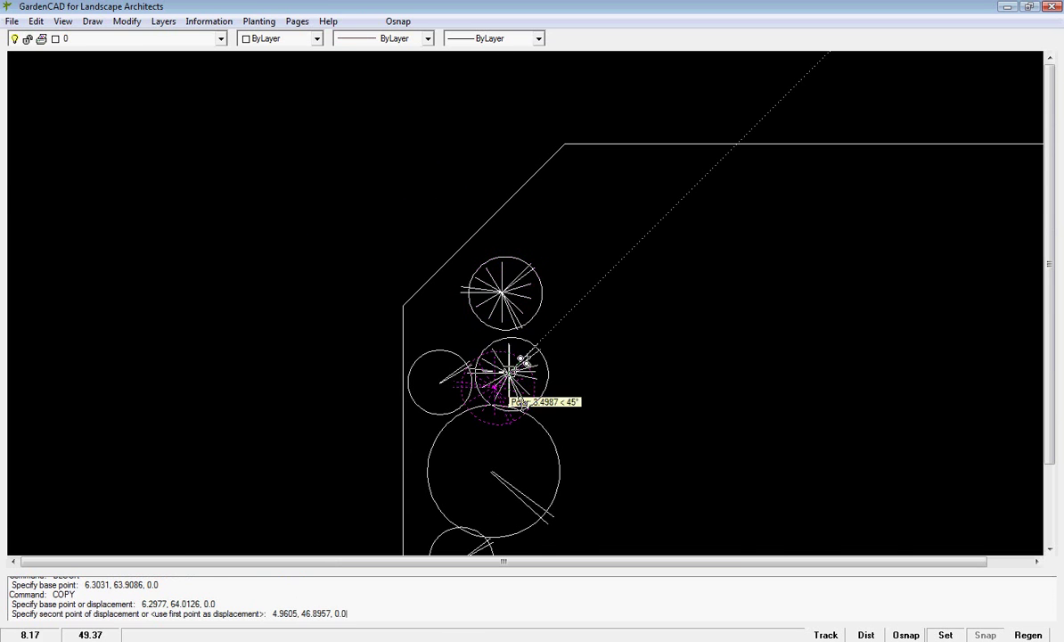
{"action": "left_click", "coordinate": [589, 232]}
{"action": "left_click", "coordinate": [781, 182]}
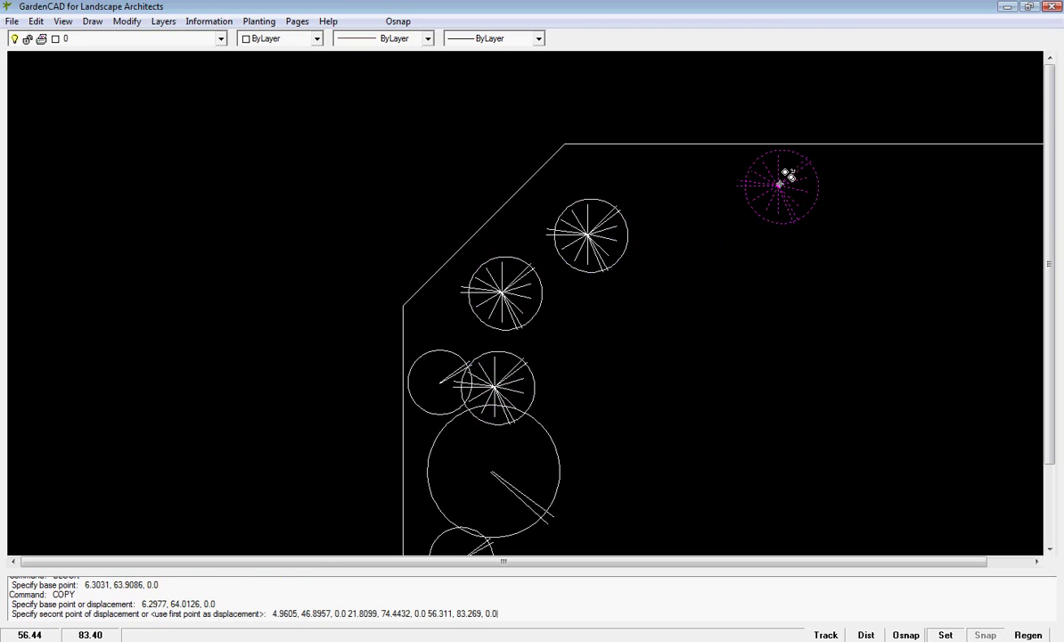
{"action": "key", "text": "Return"}
Copy the large plant01 circle from its centre to about (38.1, 81.4), near the outline's upper edge
{"action": "left_click", "coordinate": [553, 505]}
{"action": "right_click", "coordinate": [553, 498]}
{"action": "left_click", "coordinate": [564, 350]}
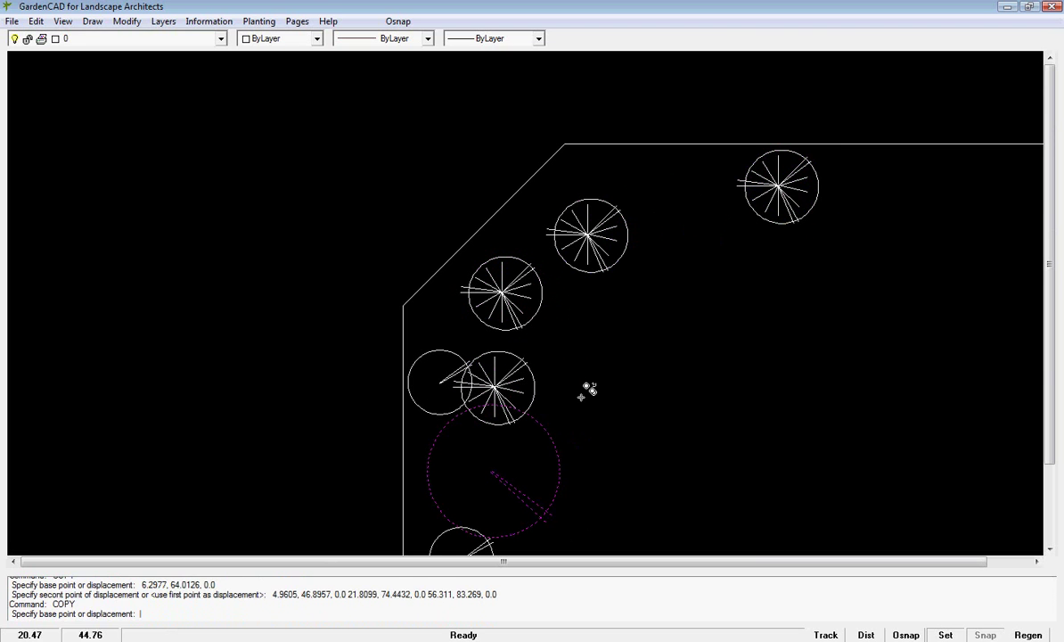
{"action": "left_click", "coordinate": [487, 469]}
{"action": "left_click", "coordinate": [685, 186]}
Scale the test block beside the outline's diagonal edge by about 1.68 about its centre
{"action": "left_click", "coordinate": [623, 258]}
{"action": "right_click", "coordinate": [623, 257]}
{"action": "left_click", "coordinate": [675, 374]}
{"action": "left_click", "coordinate": [590, 234]}
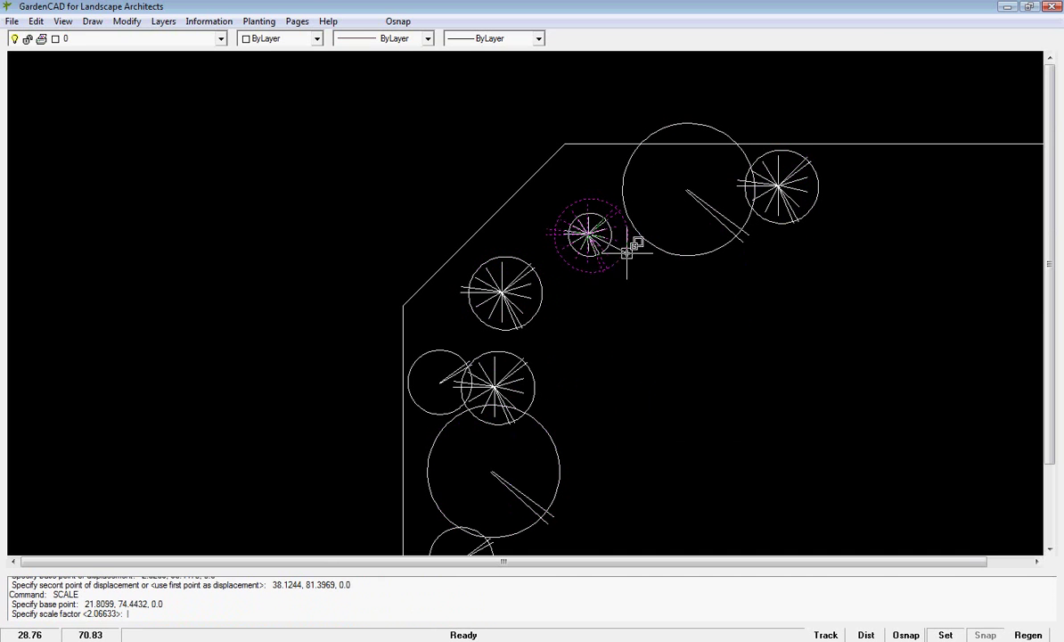
{"action": "left_click", "coordinate": [696, 297]}
Bring the whole garden plan into view and start a file command on the drawing
{"action": "scroll", "coordinate": [708, 365], "scroll_direction": "down", "scroll_amount": 2}
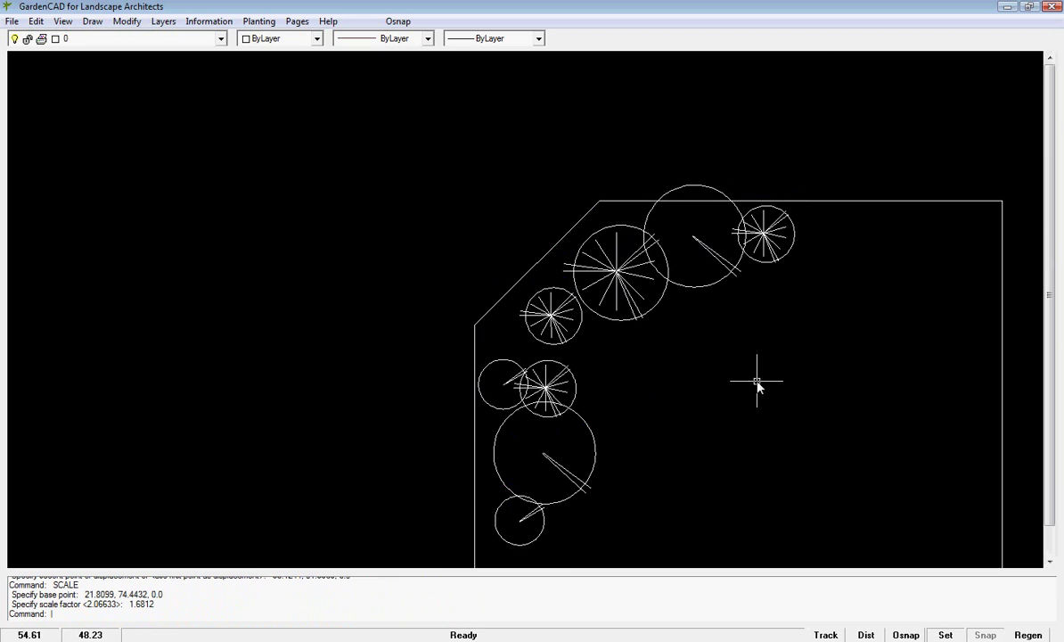
{"action": "mouse_move", "coordinate": [760, 392]}
{"action": "middle_mouse_down"}
{"action": "mouse_move", "coordinate": [637, 352]}
{"action": "mouse_move", "coordinate": [507, 289]}
{"action": "middle_mouse_up"}
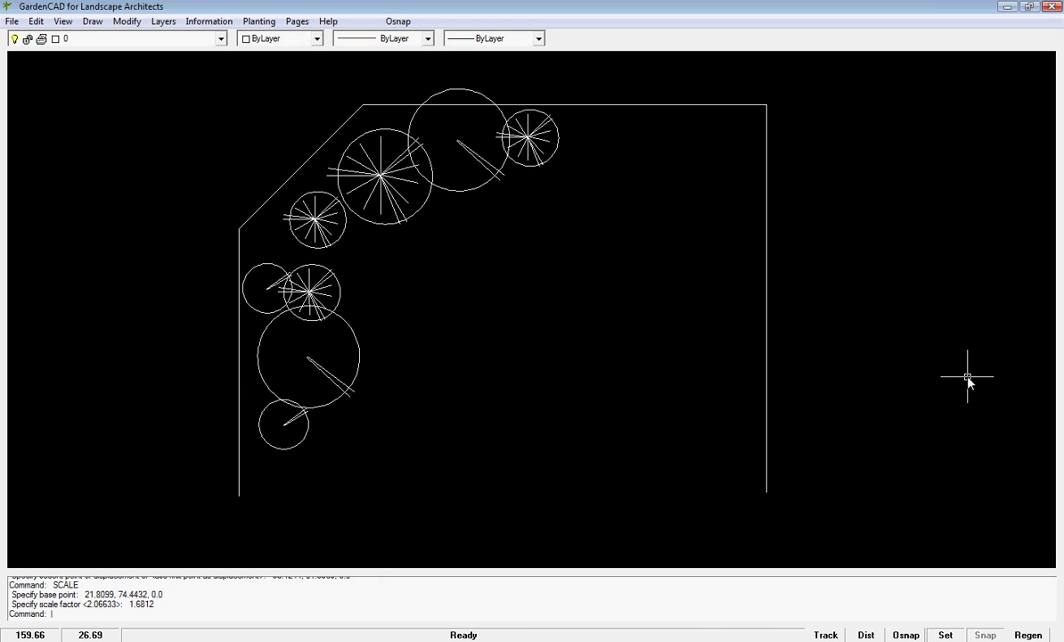
{"action": "left_click", "coordinate": [13, 22]}
{"action": "left_click", "coordinate": [36, 107]}
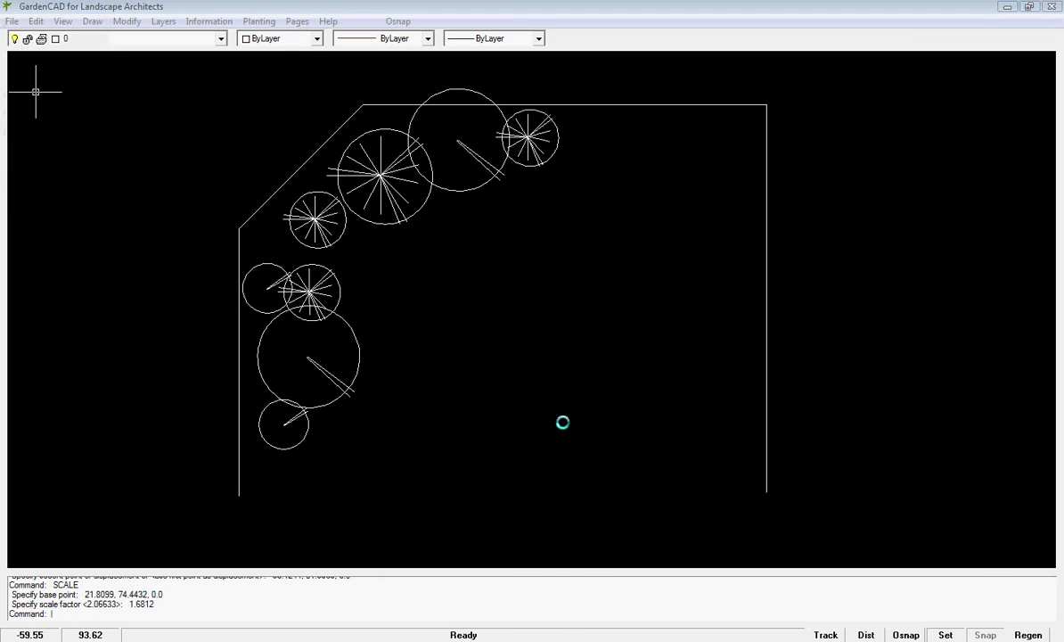